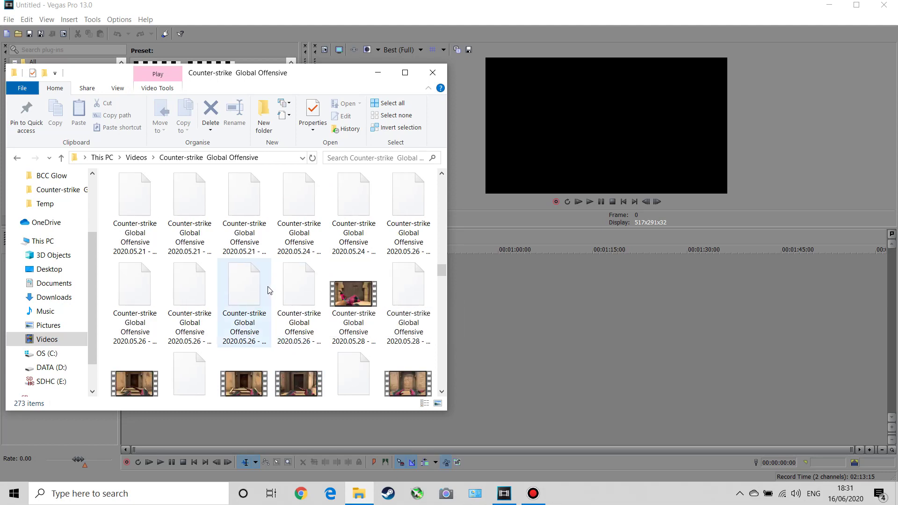
Add a Counter-strike Global Offensive 2020.05.28 clip to the start of the timeline, keeping the current project video settings.
{"action": "scroll", "coordinate": [281, 285], "scroll_direction": "down", "scroll_amount": 1}
{"action": "left_click", "coordinate": [351, 258]}
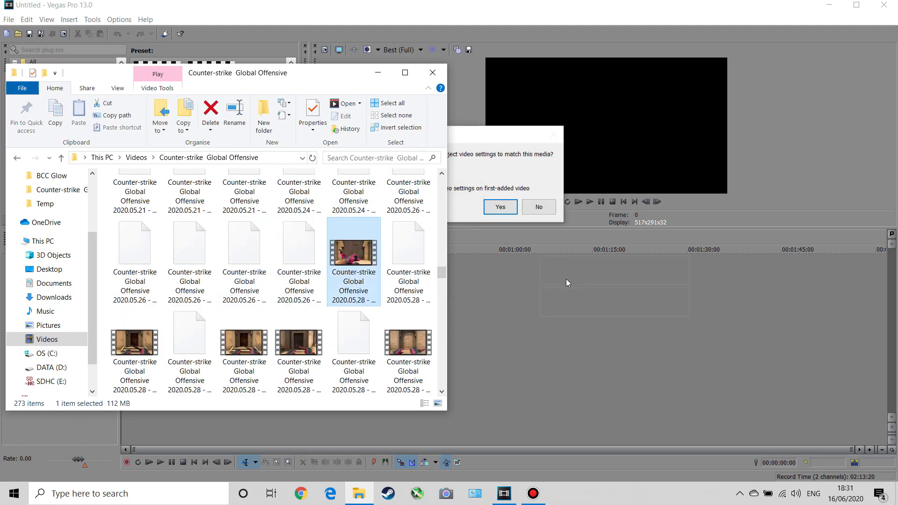
{"action": "left_click", "coordinate": [536, 202]}
{"action": "left_click", "coordinate": [574, 305]}
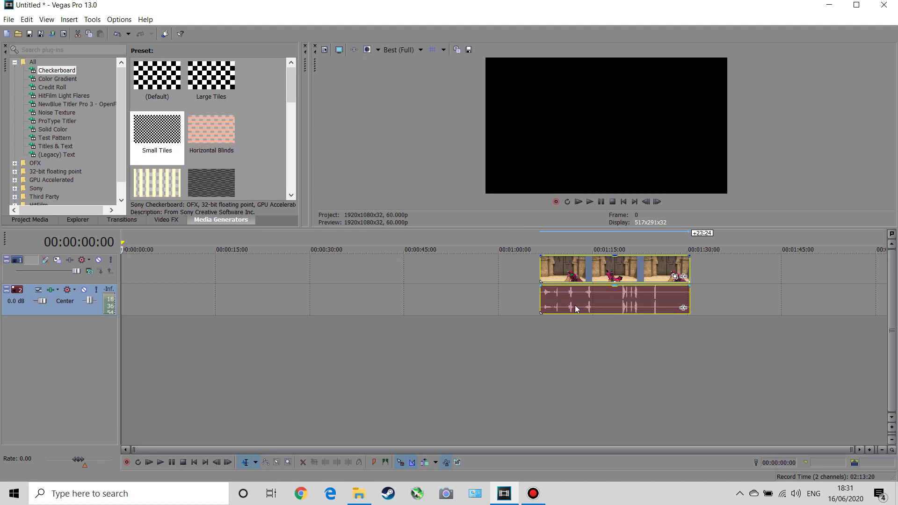
{"action": "left_click_drag", "start_coordinate": [597, 270], "coordinate": [142, 276]}
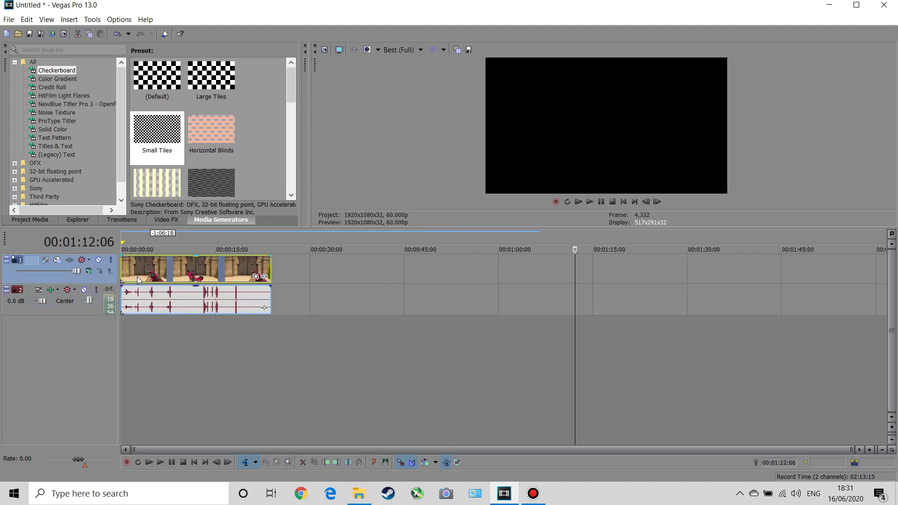
{"action": "left_click", "coordinate": [124, 271]}
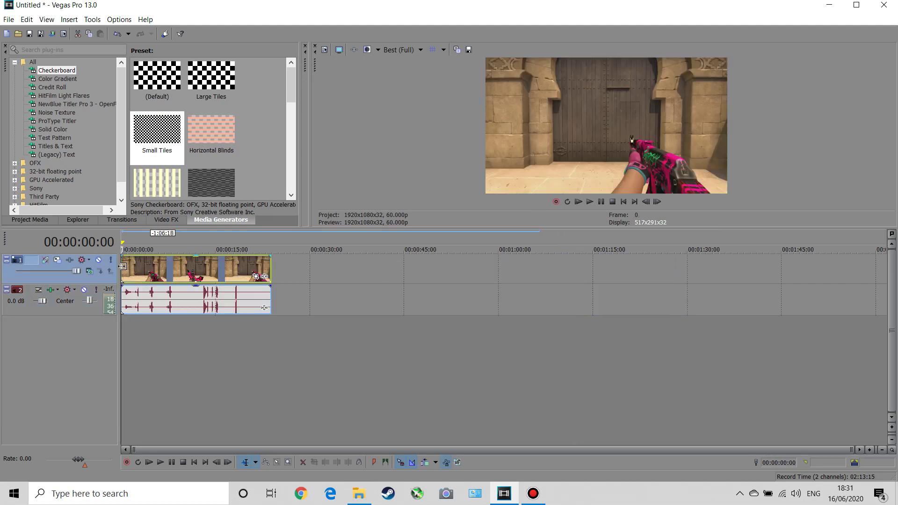
Remove the clip's audio event and trim the opening up to 00:00:09:23, keeping the clip at the timeline's start.
{"action": "left_click", "coordinate": [173, 304]}
{"action": "right_click", "coordinate": [173, 304]}
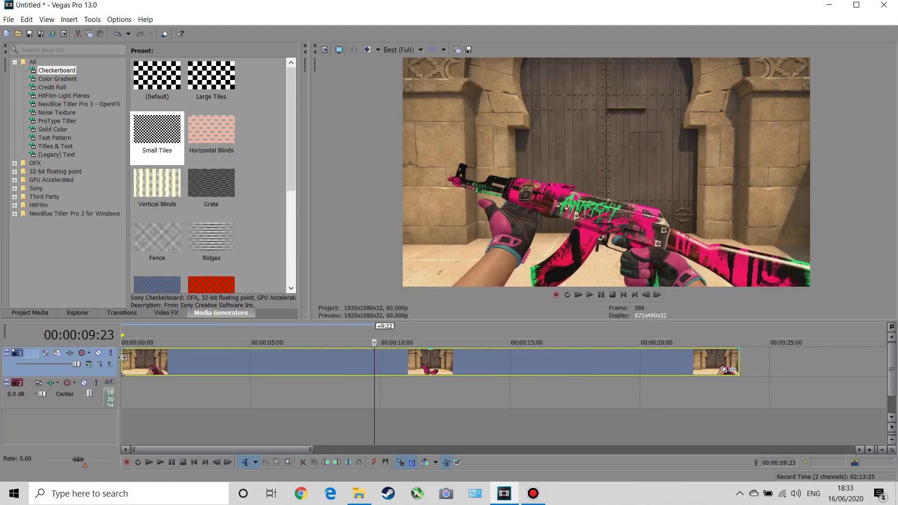
{"action": "mouse_move", "coordinate": [122, 358]}
{"action": "left_mouse_down"}
{"action": "mouse_move", "coordinate": [330, 357]}
{"action": "mouse_move", "coordinate": [374, 347]}
{"action": "mouse_move", "coordinate": [323, 364]}
{"action": "mouse_move", "coordinate": [124, 364]}
{"action": "left_mouse_up"}
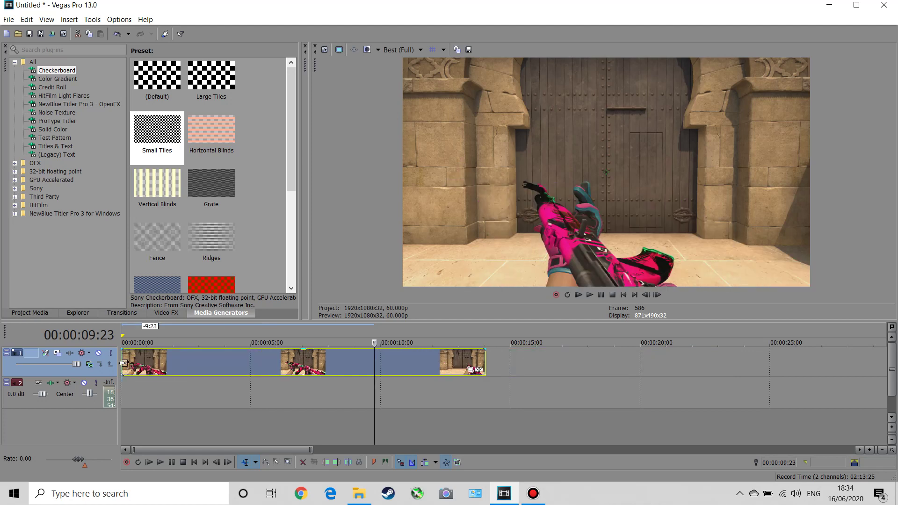
{"action": "left_click", "coordinate": [122, 361]}
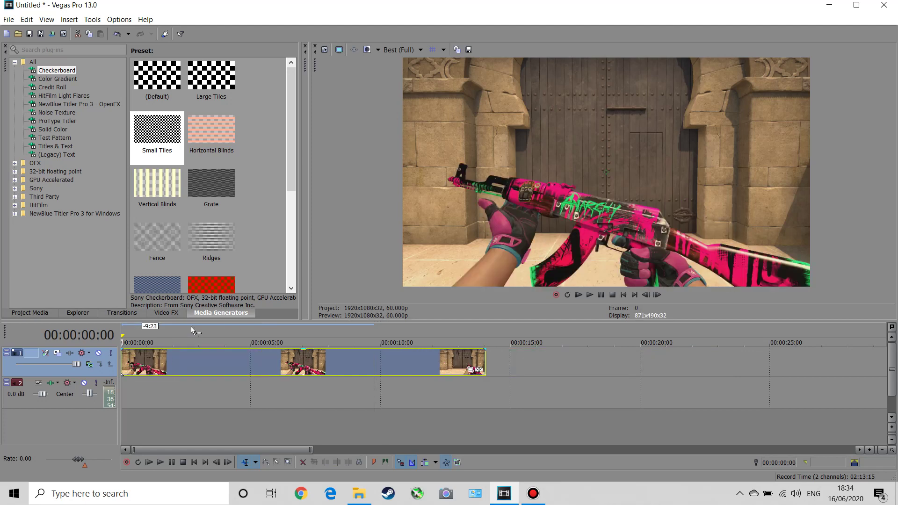
Open the clip's Event Pan/Crop settings with the Mask enabled for editing and widen the workspace.
{"action": "left_click", "coordinate": [470, 371]}
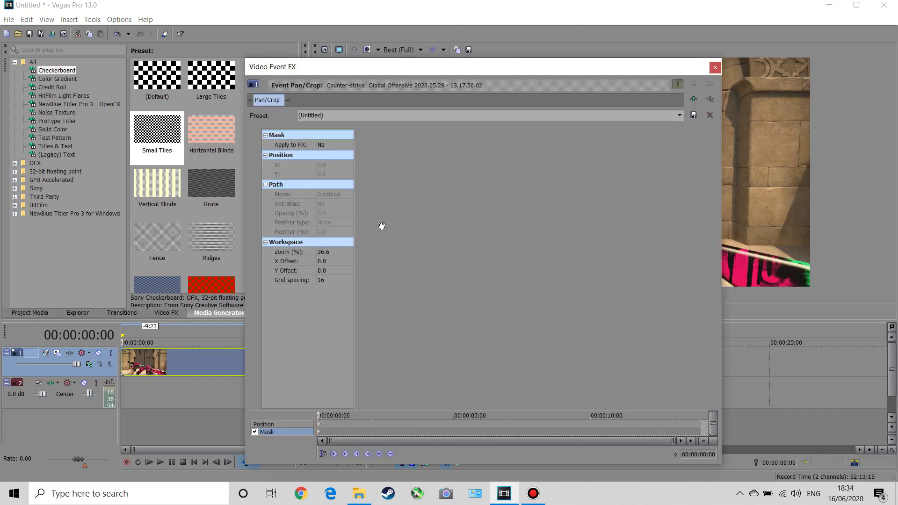
{"action": "left_click", "coordinate": [271, 423]}
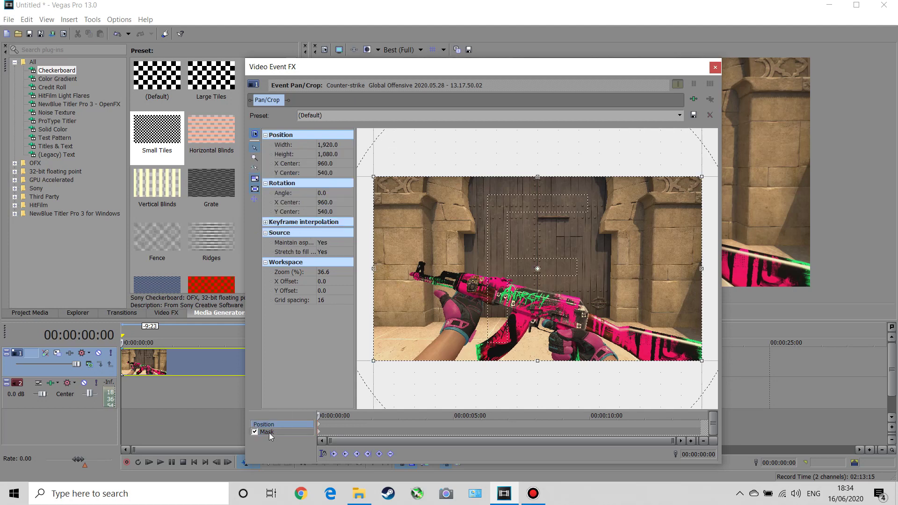
{"action": "left_click", "coordinate": [268, 431]}
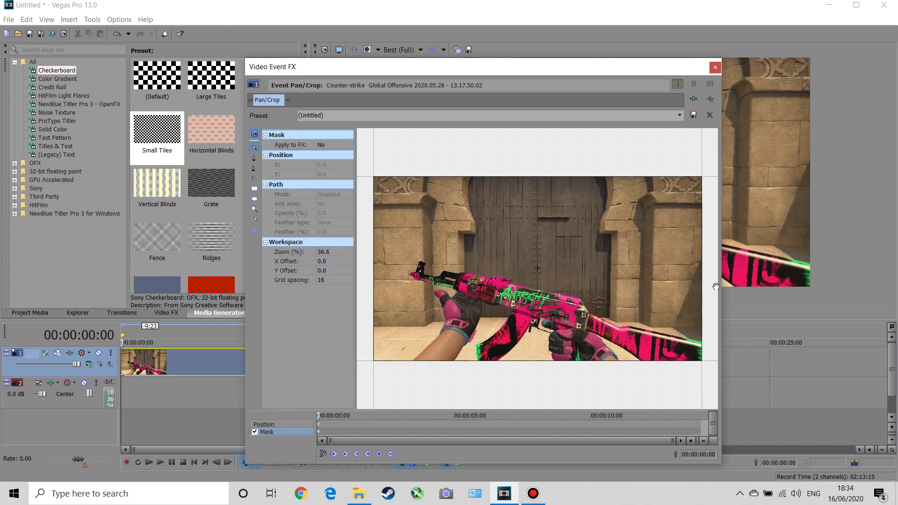
{"action": "left_click_drag", "start_coordinate": [720, 294], "coordinate": [836, 297]}
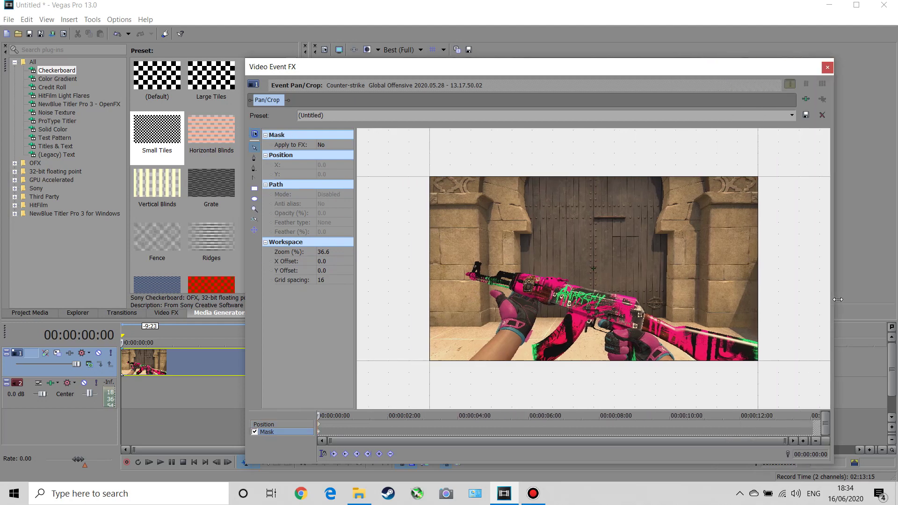
Start a mask path at the frame's bottom edge and trace the front forearm's outer edge up to the glove.
{"action": "scroll", "coordinate": [441, 351], "scroll_direction": "up", "scroll_amount": 5}
{"action": "left_click", "coordinate": [442, 349]}
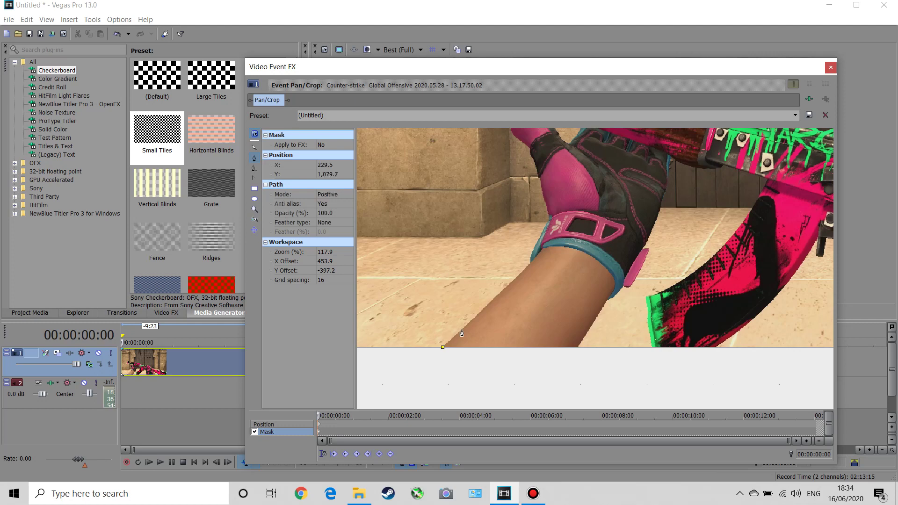
{"action": "scroll", "coordinate": [454, 340], "scroll_direction": "up", "scroll_amount": 2}
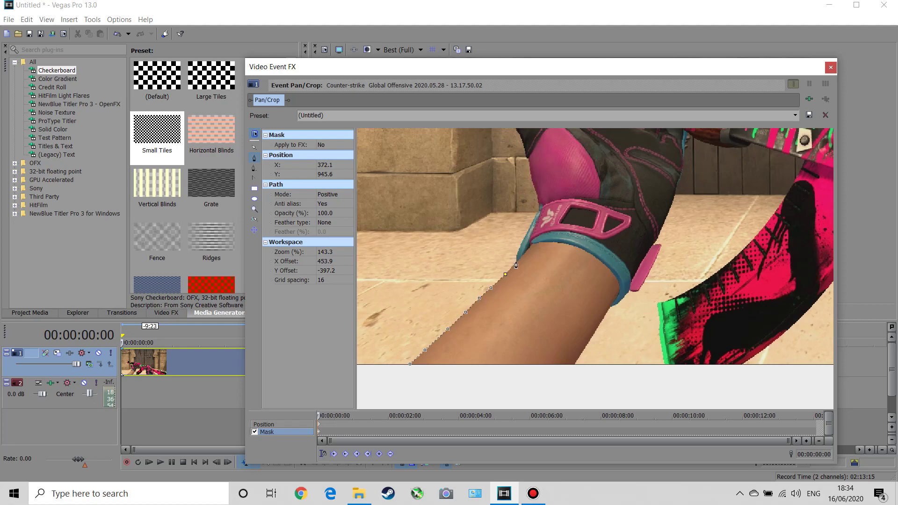
{"action": "scroll", "coordinate": [512, 272], "scroll_direction": "up", "scroll_amount": 2}
{"action": "left_click", "coordinate": [468, 246]}
{"action": "left_click", "coordinate": [497, 186]}
{"action": "scroll", "coordinate": [498, 186], "scroll_direction": "down", "scroll_amount": 1}
{"action": "left_click", "coordinate": [516, 147]}
{"action": "left_click", "coordinate": [515, 140]}
Extend the mask path along the front glove's outer edge to the tip of the thumb.
{"action": "scroll", "coordinate": [514, 140], "scroll_direction": "up", "scroll_amount": 4}
{"action": "left_click", "coordinate": [254, 148]}
{"action": "left_click", "coordinate": [254, 158]}
{"action": "left_click", "coordinate": [431, 216]}
{"action": "left_click", "coordinate": [420, 201]}
{"action": "left_click", "coordinate": [418, 175]}
{"action": "left_click", "coordinate": [387, 155]}
{"action": "scroll", "coordinate": [388, 228], "scroll_direction": "up", "scroll_amount": 2}
{"action": "left_click", "coordinate": [388, 228]}
{"action": "left_click", "coordinate": [254, 148]}
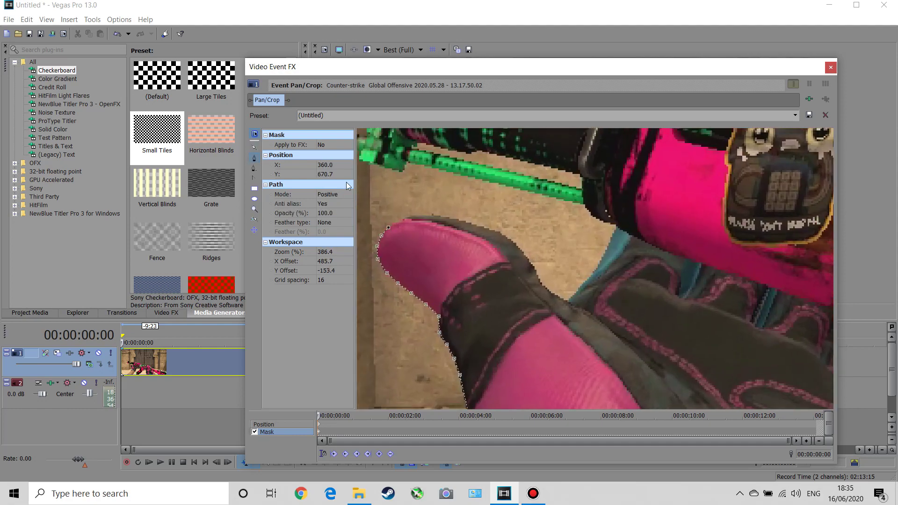
Trace the mask over the top of the thumb and down to the notch beside the fingers.
{"action": "left_click", "coordinate": [254, 158]}
{"action": "scroll", "coordinate": [388, 225], "scroll_direction": "up", "scroll_amount": 1}
{"action": "left_click", "coordinate": [389, 219]}
{"action": "left_click", "coordinate": [425, 212]}
{"action": "left_click", "coordinate": [501, 234]}
{"action": "left_click", "coordinate": [523, 255]}
{"action": "left_click", "coordinate": [547, 291]}
{"action": "left_click", "coordinate": [565, 302]}
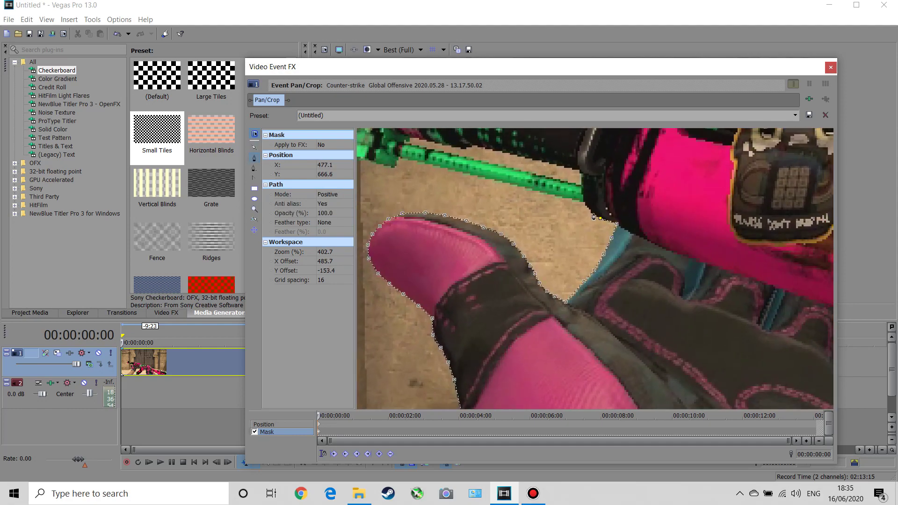
Carry the mask path around the handguard's front end and along the underside of the green barrel section.
{"action": "left_click", "coordinate": [600, 218]}
{"action": "left_click", "coordinate": [591, 213]}
{"action": "left_click", "coordinate": [584, 203]}
{"action": "scroll", "coordinate": [584, 203], "scroll_direction": "down", "scroll_amount": 5}
{"action": "scroll", "coordinate": [388, 201], "scroll_direction": "up", "scroll_amount": 5}
{"action": "left_click", "coordinate": [415, 212]}
{"action": "left_click", "coordinate": [403, 209]}
{"action": "left_click", "coordinate": [396, 206]}
{"action": "left_click", "coordinate": [396, 202]}
{"action": "left_click", "coordinate": [382, 197]}
{"action": "left_click", "coordinate": [384, 179]}
Outline the rifle's pink muzzle with mask points, from its underside around the tip and along its top.
{"action": "scroll", "coordinate": [384, 180], "scroll_direction": "down", "scroll_amount": 3}
{"action": "scroll", "coordinate": [369, 147], "scroll_direction": "up", "scroll_amount": 6}
{"action": "left_click", "coordinate": [427, 291]}
{"action": "left_click", "coordinate": [404, 284]}
{"action": "left_click", "coordinate": [388, 270]}
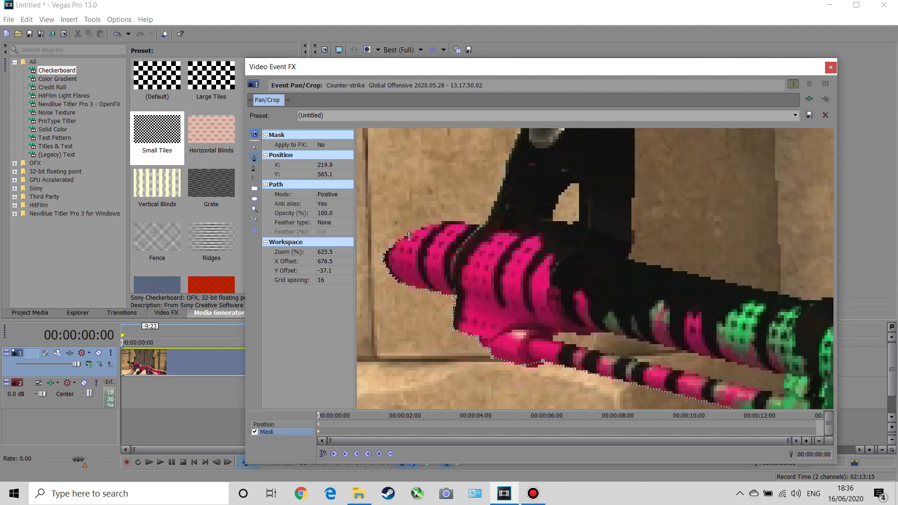
{"action": "left_click", "coordinate": [409, 232]}
{"action": "left_click", "coordinate": [425, 226]}
{"action": "left_click", "coordinate": [446, 222]}
{"action": "left_click", "coordinate": [467, 222]}
{"action": "left_click", "coordinate": [484, 222]}
Outline the front sight with mask points and continue along the barrel behind it.
{"action": "scroll", "coordinate": [484, 222], "scroll_direction": "down", "scroll_amount": 6}
{"action": "left_click", "coordinate": [563, 172]}
{"action": "left_click", "coordinate": [566, 156]}
{"action": "left_click", "coordinate": [613, 266]}
{"action": "left_click", "coordinate": [709, 286]}
{"action": "left_click", "coordinate": [762, 280]}
{"action": "left_click", "coordinate": [775, 263]}
{"action": "left_click", "coordinate": [783, 247]}
{"action": "left_click", "coordinate": [803, 233]}
Trace the mask along the top edge of the gas tube and upper handguard.
{"action": "scroll", "coordinate": [803, 234], "scroll_direction": "down", "scroll_amount": 6}
{"action": "scroll", "coordinate": [786, 276], "scroll_direction": "up", "scroll_amount": 6}
{"action": "left_click", "coordinate": [510, 159]}
{"action": "left_click", "coordinate": [526, 162]}
{"action": "left_click", "coordinate": [552, 164]}
{"action": "left_click", "coordinate": [586, 168]}
{"action": "left_click", "coordinate": [620, 175]}
{"action": "left_click", "coordinate": [659, 183]}
{"action": "left_click", "coordinate": [698, 191]}
{"action": "left_click", "coordinate": [718, 194]}
{"action": "left_click", "coordinate": [827, 201]}
Add mask points along the top contour of the rear sight base.
{"action": "scroll", "coordinate": [827, 202], "scroll_direction": "down", "scroll_amount": 4}
{"action": "left_click", "coordinate": [767, 225]}
{"action": "left_click", "coordinate": [774, 227]}
{"action": "left_click", "coordinate": [778, 228]}
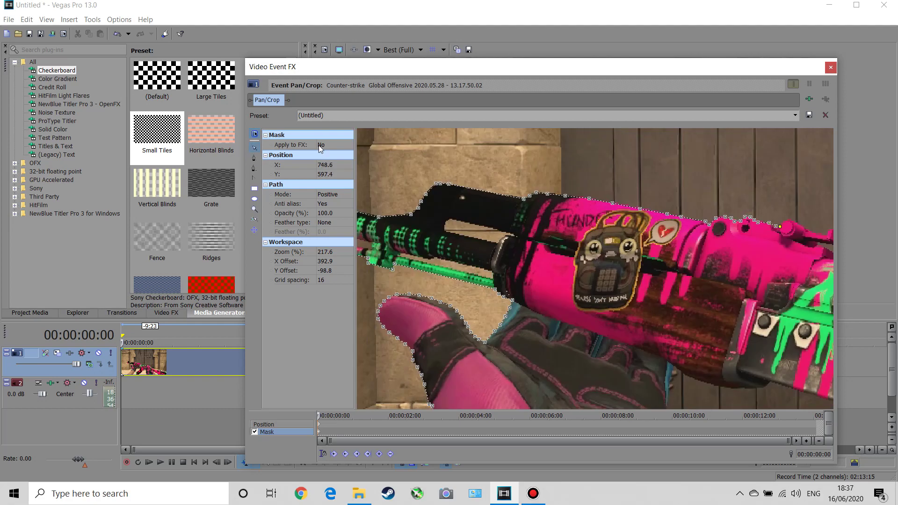
{"action": "scroll", "coordinate": [779, 228], "scroll_direction": "up", "scroll_amount": 9}
{"action": "left_click", "coordinate": [515, 201]}
{"action": "left_click", "coordinate": [527, 196]}
{"action": "left_click", "coordinate": [604, 233]}
Outline the raised rear end of the rear sight and bring the mask path onto the receiver's top.
{"action": "scroll", "coordinate": [604, 233], "scroll_direction": "down", "scroll_amount": 4}
{"action": "left_click", "coordinate": [612, 251]}
{"action": "left_click", "coordinate": [616, 244]}
{"action": "left_click", "coordinate": [621, 245]}
{"action": "left_click", "coordinate": [641, 256]}
{"action": "left_click", "coordinate": [640, 269]}
{"action": "left_click", "coordinate": [634, 270]}
{"action": "left_click", "coordinate": [809, 322]}
Extend the mask path along the receiver's top cover above the green Anarchy lettering.
{"action": "scroll", "coordinate": [809, 322], "scroll_direction": "down", "scroll_amount": 2}
{"action": "left_click_drag", "start_coordinate": [789, 276], "coordinate": [584, 218]}
{"action": "scroll", "coordinate": [583, 218], "scroll_direction": "up", "scroll_amount": 4}
{"action": "left_click", "coordinate": [616, 252]}
{"action": "left_click", "coordinate": [637, 256]}
{"action": "left_click", "coordinate": [661, 260]}
{"action": "scroll", "coordinate": [660, 260], "scroll_direction": "down", "scroll_amount": 1}
{"action": "scroll", "coordinate": [571, 291], "scroll_direction": "up", "scroll_amount": 3}
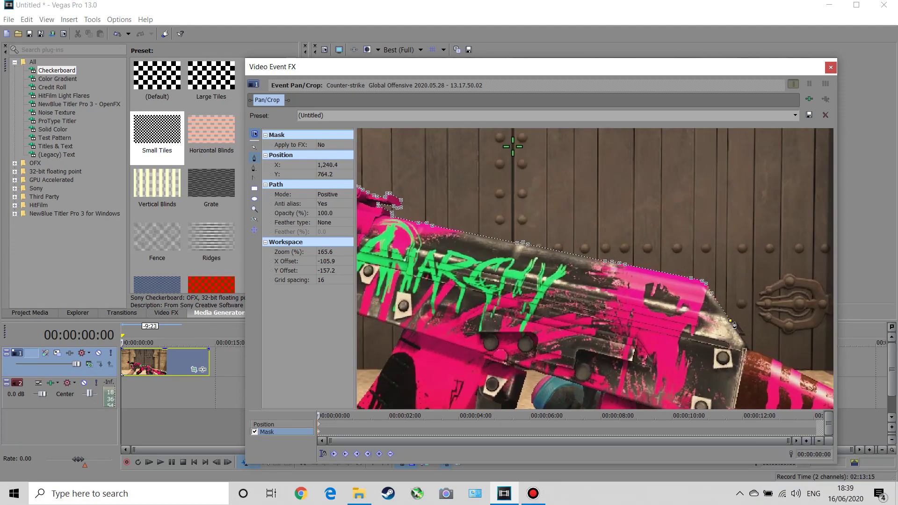
Trace the mask along the upper edge of the rifle's stock behind the receiver.
{"action": "scroll", "coordinate": [487, 215], "scroll_direction": "up", "scroll_amount": 3}
{"action": "left_click", "coordinate": [665, 288]}
{"action": "left_click", "coordinate": [684, 283]}
{"action": "left_click", "coordinate": [707, 280]}
{"action": "left_click", "coordinate": [729, 279]}
{"action": "left_click", "coordinate": [747, 281]}
{"action": "left_click", "coordinate": [767, 285]}
{"action": "left_click", "coordinate": [784, 288]}
{"action": "left_click", "coordinate": [803, 292]}
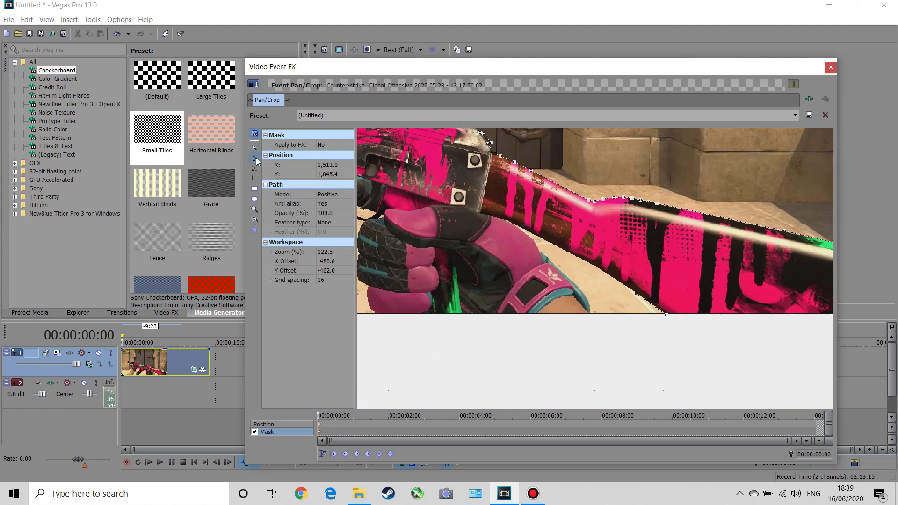
Trace the stock's lower edge with mask points from the frame's bottom back toward the rear glove.
{"action": "scroll", "coordinate": [591, 268], "scroll_direction": "up", "scroll_amount": 1}
{"action": "left_click", "coordinate": [608, 273]}
{"action": "left_click", "coordinate": [583, 259]}
{"action": "left_click", "coordinate": [562, 248]}
{"action": "scroll", "coordinate": [497, 245], "scroll_direction": "up", "scroll_amount": 4}
Outline the back and cuff of the rear glove and carry the mask path to the hand's lower edge.
{"action": "left_click", "coordinate": [497, 245]}
{"action": "left_click", "coordinate": [575, 328]}
{"action": "left_click", "coordinate": [582, 338]}
{"action": "left_click", "coordinate": [584, 350]}
{"action": "left_click", "coordinate": [585, 363]}
{"action": "scroll", "coordinate": [585, 362], "scroll_direction": "down", "scroll_amount": 6}
{"action": "left_click", "coordinate": [415, 306]}
{"action": "scroll", "coordinate": [374, 311], "scroll_direction": "up", "scroll_amount": 4}
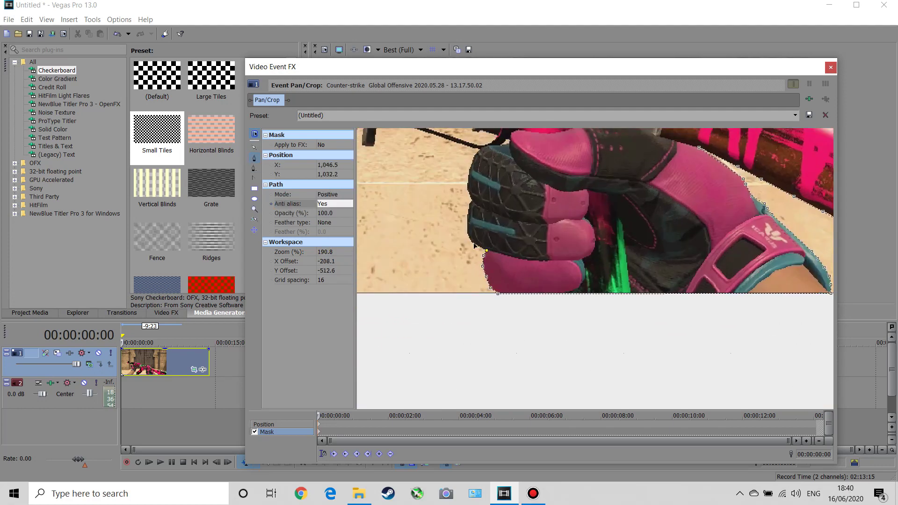
Trace the mask around the front of the rear hand's fingers up toward the trigger guard.
{"action": "scroll", "coordinate": [477, 205], "scroll_direction": "up", "scroll_amount": 3}
{"action": "left_click", "coordinate": [425, 164]}
{"action": "scroll", "coordinate": [472, 149], "scroll_direction": "down", "scroll_amount": 3}
{"action": "left_click", "coordinate": [479, 149]}
{"action": "left_click", "coordinate": [462, 143]}
{"action": "left_click_drag", "start_coordinate": [462, 144], "coordinate": [421, 251]}
{"action": "scroll", "coordinate": [421, 252], "scroll_direction": "up", "scroll_amount": 4}
Outline the front of the trigger guard and the magazine release lever with mask points.
{"action": "scroll", "coordinate": [442, 217], "scroll_direction": "down", "scroll_amount": 2}
{"action": "scroll", "coordinate": [442, 217], "scroll_direction": "up", "scroll_amount": 2}
{"action": "left_click", "coordinate": [473, 199]}
{"action": "left_click", "coordinate": [435, 195]}
{"action": "left_click", "coordinate": [429, 235]}
{"action": "left_click", "coordinate": [416, 236]}
{"action": "left_click", "coordinate": [382, 211]}
{"action": "left_click", "coordinate": [387, 180]}
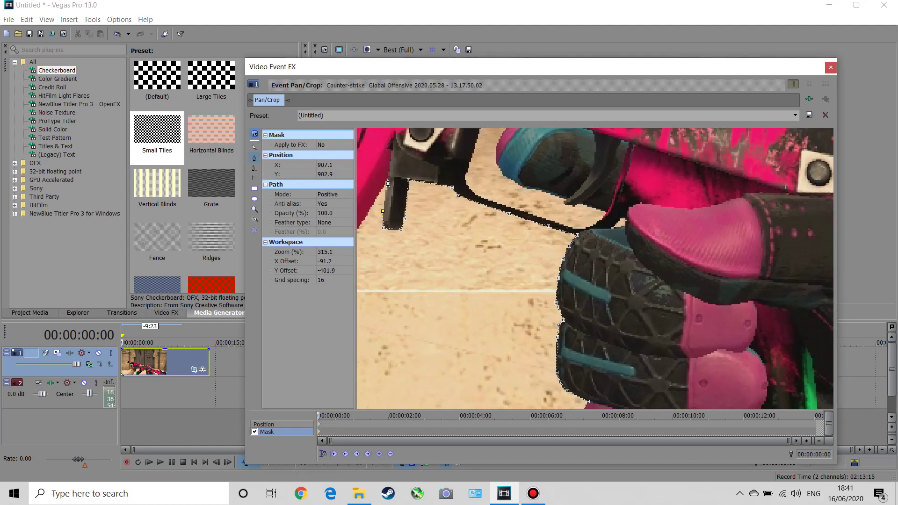
Trace the mask down the magazine's curved rear edge to the bottom of the frame.
{"action": "scroll", "coordinate": [388, 183], "scroll_direction": "down", "scroll_amount": 5}
{"action": "left_click", "coordinate": [401, 297]}
{"action": "scroll", "coordinate": [400, 297], "scroll_direction": "down", "scroll_amount": 2}
{"action": "left_click", "coordinate": [377, 345]}
{"action": "left_click_drag", "start_coordinate": [377, 345], "coordinate": [502, 279]}
{"action": "scroll", "coordinate": [487, 283], "scroll_direction": "up", "scroll_amount": 2}
{"action": "left_click", "coordinate": [432, 322]}
{"action": "scroll", "coordinate": [374, 322], "scroll_direction": "down", "scroll_amount": 1}
{"action": "left_click_drag", "start_coordinate": [363, 324], "coordinate": [521, 314]}
{"action": "scroll", "coordinate": [521, 314], "scroll_direction": "down", "scroll_amount": 1}
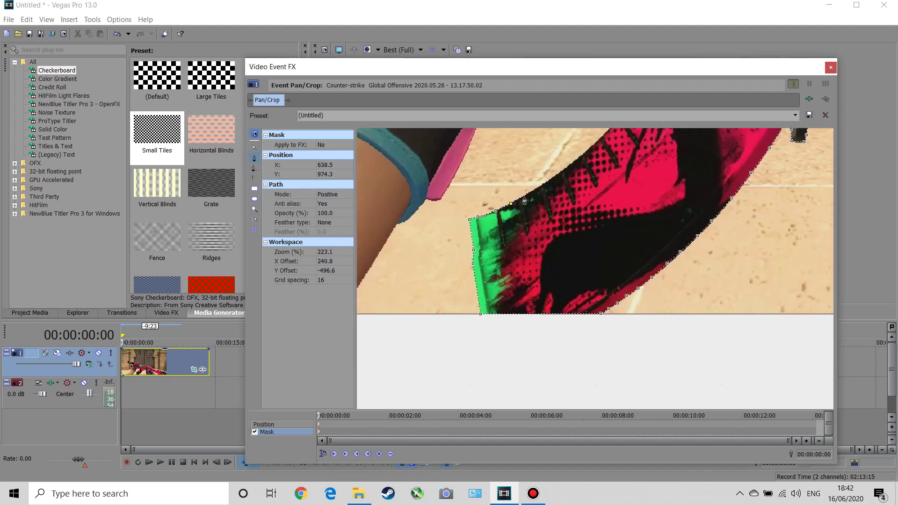
Trace the mask up the magazine's front edge from the bottom of the frame to the receiver's underside.
{"action": "scroll", "coordinate": [561, 234], "scroll_direction": "down", "scroll_amount": 1}
{"action": "scroll", "coordinate": [608, 163], "scroll_direction": "down", "scroll_amount": 2}
{"action": "left_click", "coordinate": [630, 146]}
{"action": "left_click", "coordinate": [634, 139]}
{"action": "scroll", "coordinate": [634, 142], "scroll_direction": "up", "scroll_amount": 3}
{"action": "left_click_drag", "start_coordinate": [634, 142], "coordinate": [568, 187]}
{"action": "left_click", "coordinate": [590, 147]}
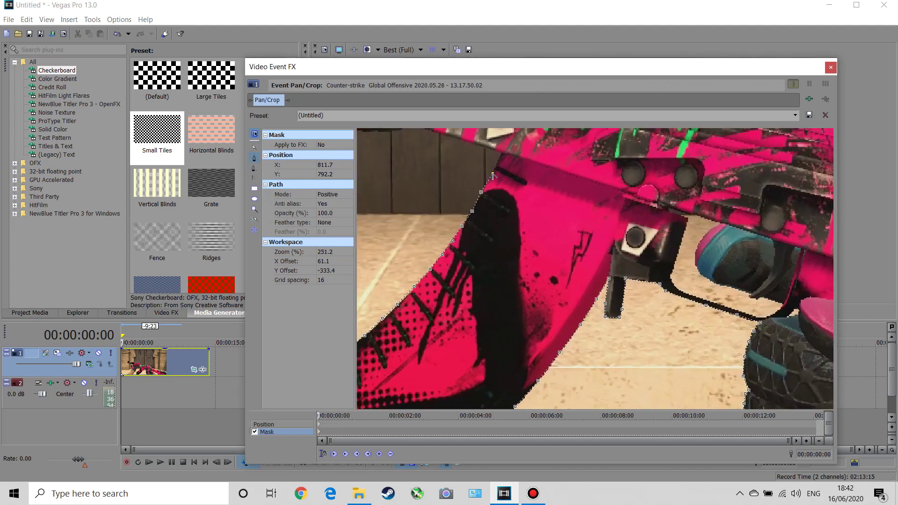
{"action": "left_click_drag", "start_coordinate": [594, 142], "coordinate": [515, 208]}
{"action": "left_click", "coordinate": [526, 185]}
Carry the mask along the handguard's lower edge and start down the inner edge of the front glove.
{"action": "left_click", "coordinate": [458, 163]}
{"action": "left_click", "coordinate": [375, 149]}
{"action": "left_click", "coordinate": [373, 158]}
{"action": "left_click", "coordinate": [371, 169]}
{"action": "left_click", "coordinate": [371, 179]}
{"action": "left_click", "coordinate": [369, 192]}
{"action": "left_click", "coordinate": [367, 203]}
{"action": "scroll", "coordinate": [366, 213], "scroll_direction": "down", "scroll_amount": 3}
{"action": "left_click_drag", "start_coordinate": [367, 213], "coordinate": [507, 207]}
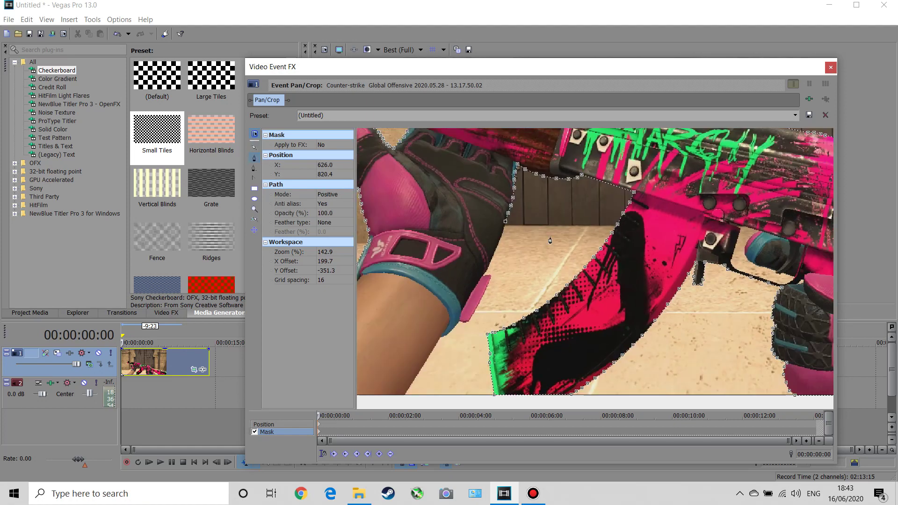
Trace the mask around the front glove's cuff and along the forearm's lower edge to the bottom of the frame.
{"action": "scroll", "coordinate": [507, 207], "scroll_direction": "up", "scroll_amount": 3}
{"action": "left_click_drag", "start_coordinate": [455, 279], "coordinate": [389, 364]}
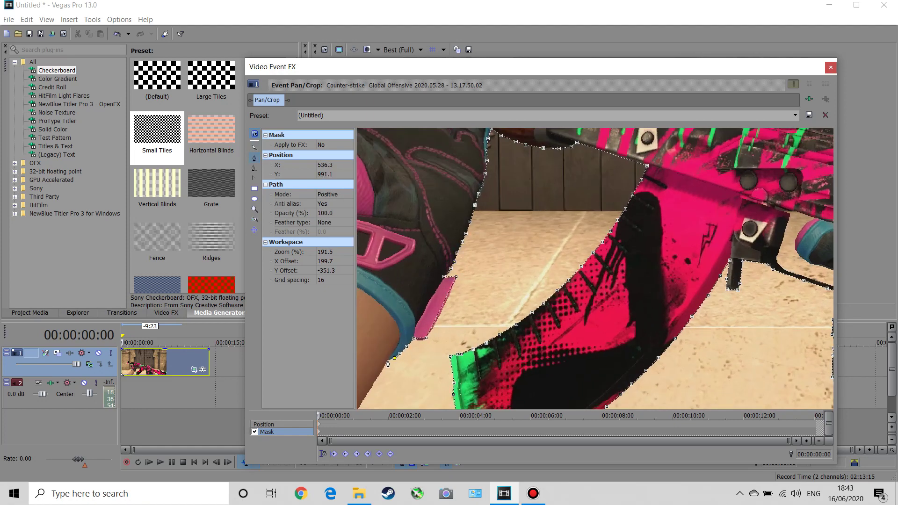
{"action": "scroll", "coordinate": [397, 369], "scroll_direction": "down", "scroll_amount": 3}
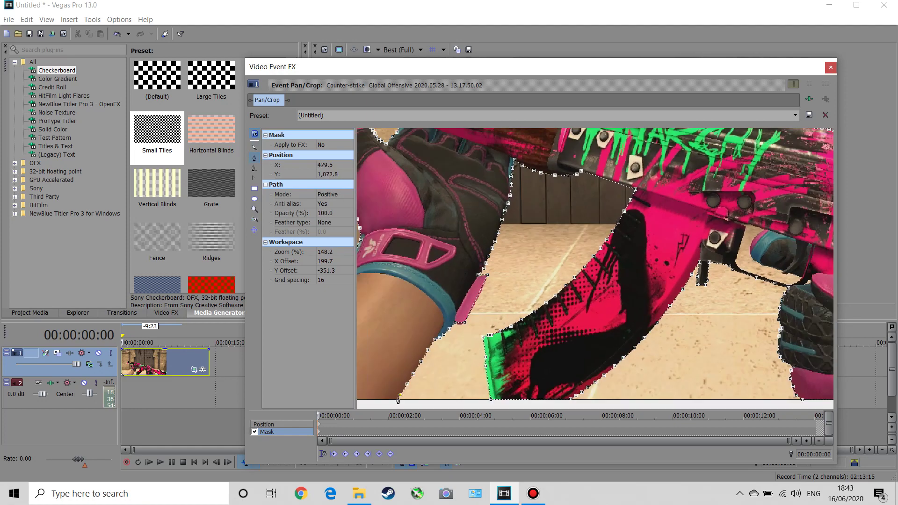
Close the mask path at its starting point beside the forearm and view the cutout in an enlarged preview.
{"action": "scroll", "coordinate": [396, 399], "scroll_direction": "down", "scroll_amount": 10}
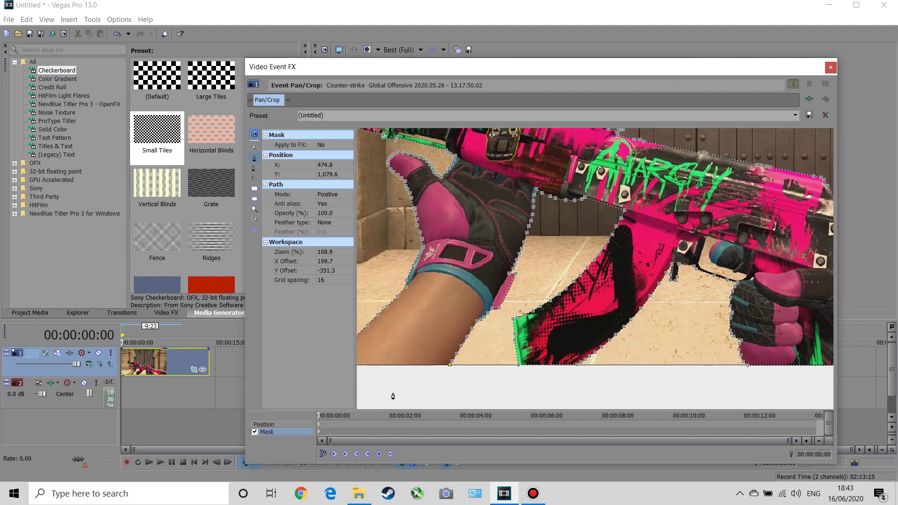
{"action": "scroll", "coordinate": [479, 350], "scroll_direction": "down", "scroll_amount": 6}
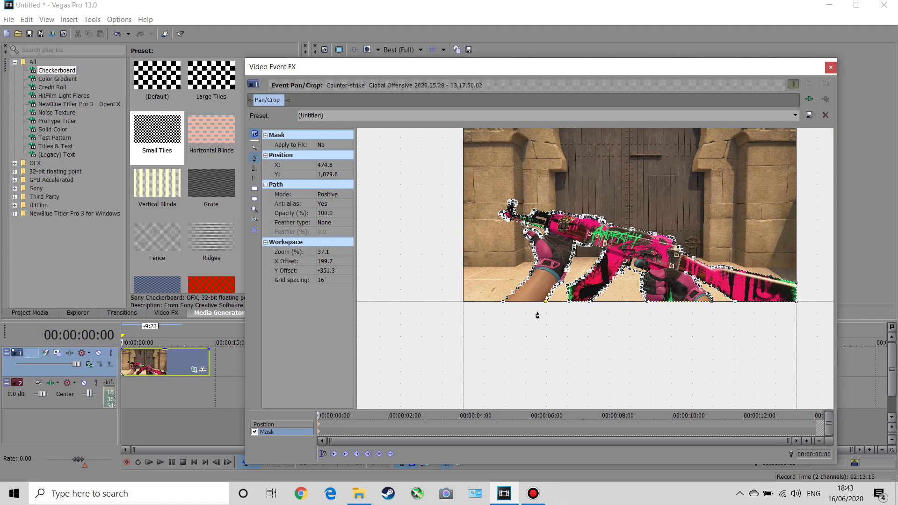
{"action": "left_click", "coordinate": [503, 304]}
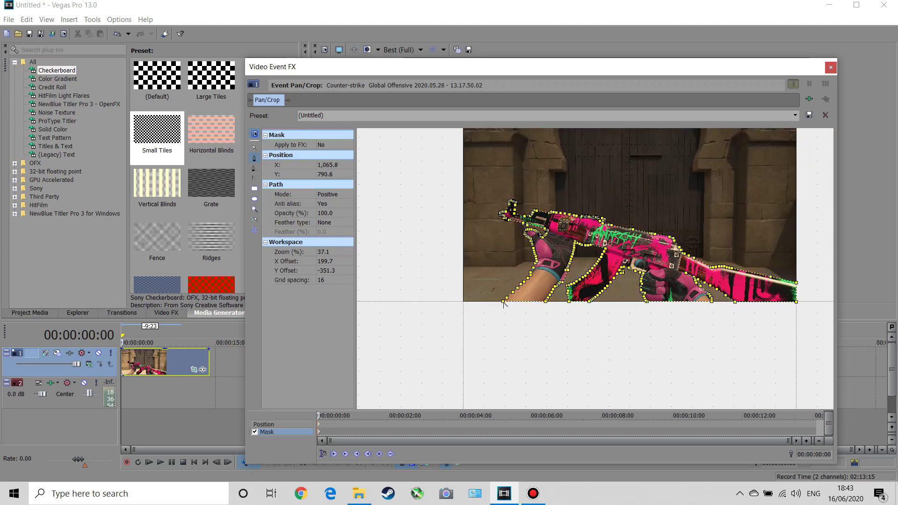
{"action": "left_click", "coordinate": [830, 68]}
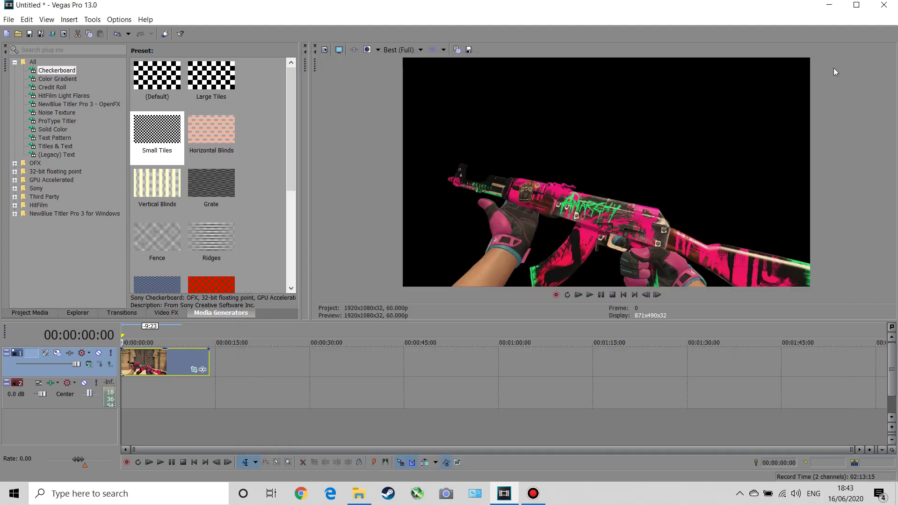
{"action": "left_click_drag", "start_coordinate": [595, 321], "coordinate": [560, 489]}
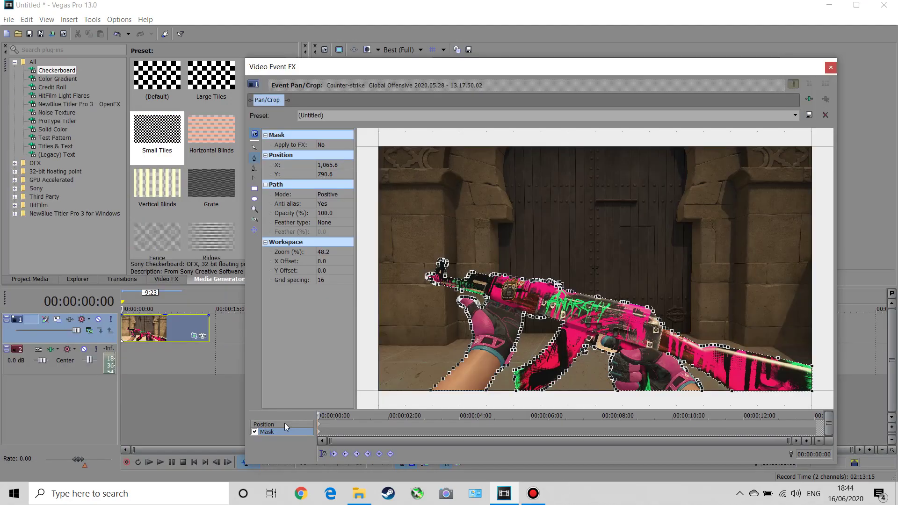
Set the main rifle mask's feather type to In and check the cutout in the enlarged preview.
{"action": "left_click", "coordinate": [332, 224]}
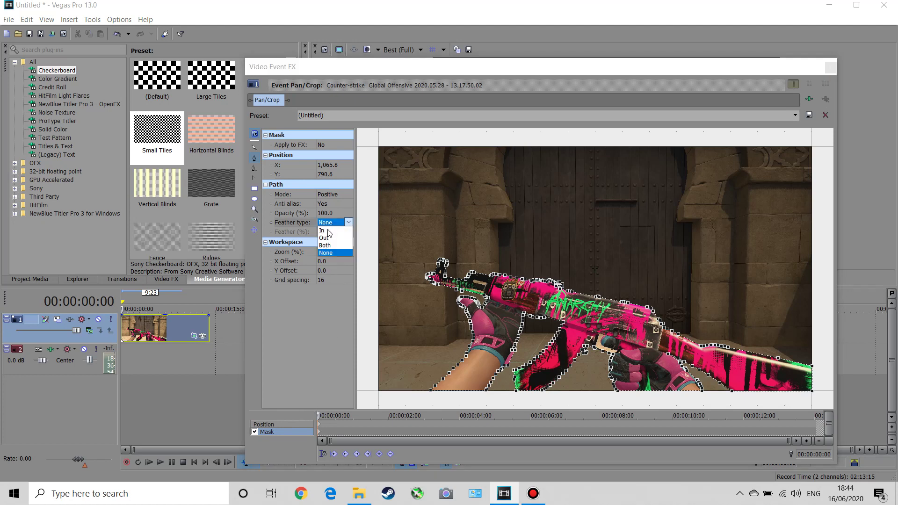
{"action": "left_click", "coordinate": [329, 233]}
{"action": "left_click", "coordinate": [329, 231]}
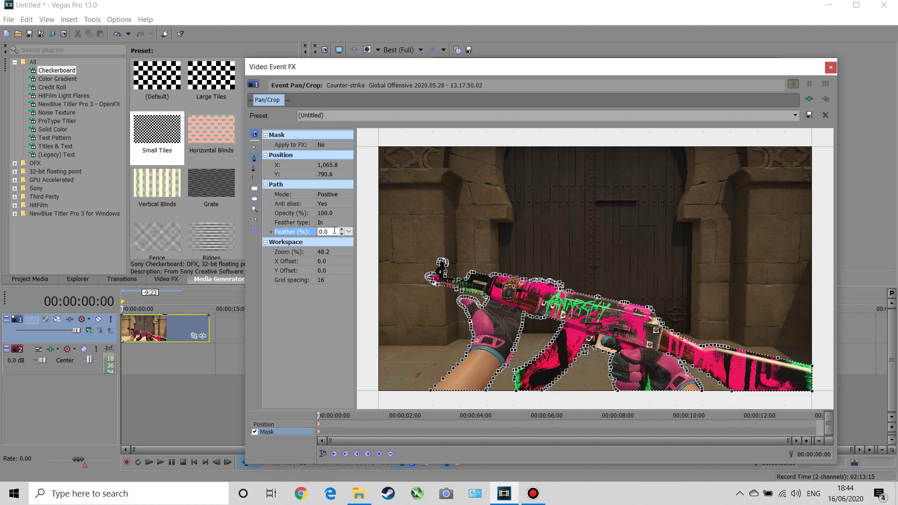
{"action": "key", "text": "Return"}
{"action": "left_click", "coordinate": [830, 68]}
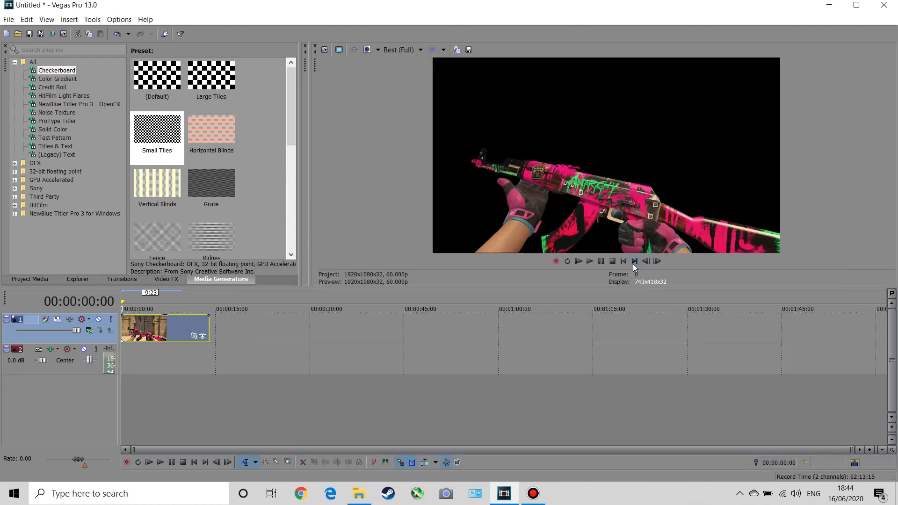
{"action": "left_click_drag", "start_coordinate": [625, 287], "coordinate": [604, 470]}
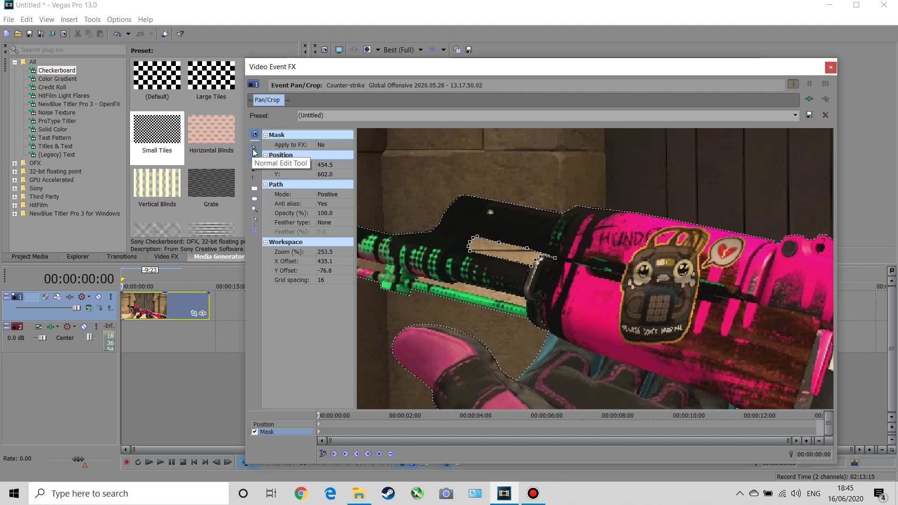
Set the path around the gap beneath the rear sight to Negative mode with an Out feather of 0.1%.
{"action": "left_click", "coordinate": [255, 149]}
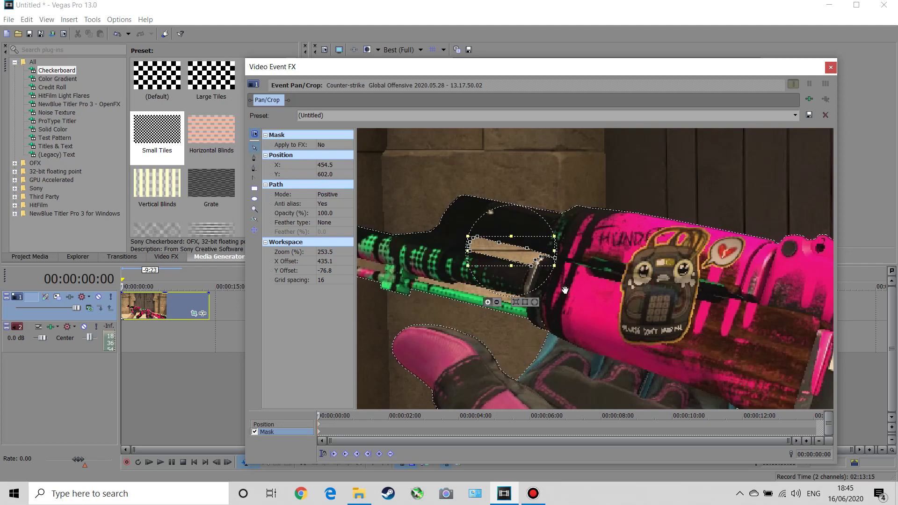
{"action": "left_click", "coordinate": [497, 303]}
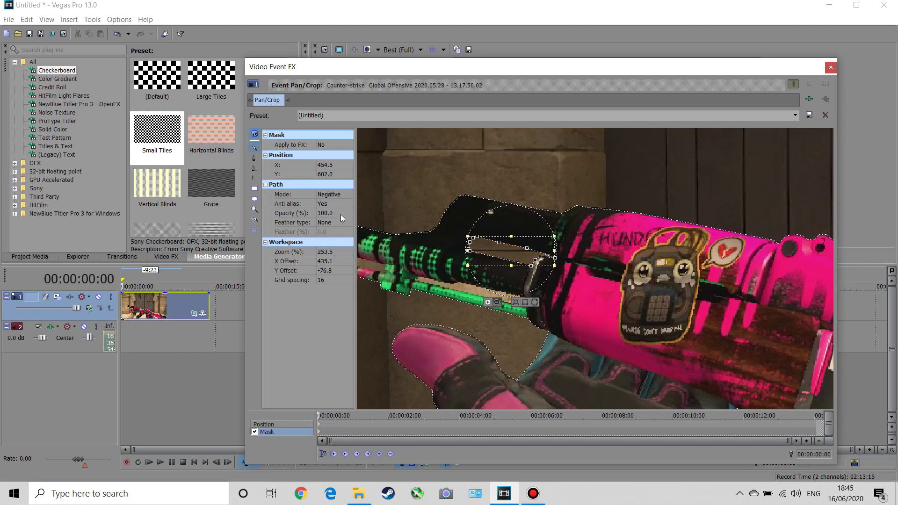
{"action": "left_click", "coordinate": [336, 223]}
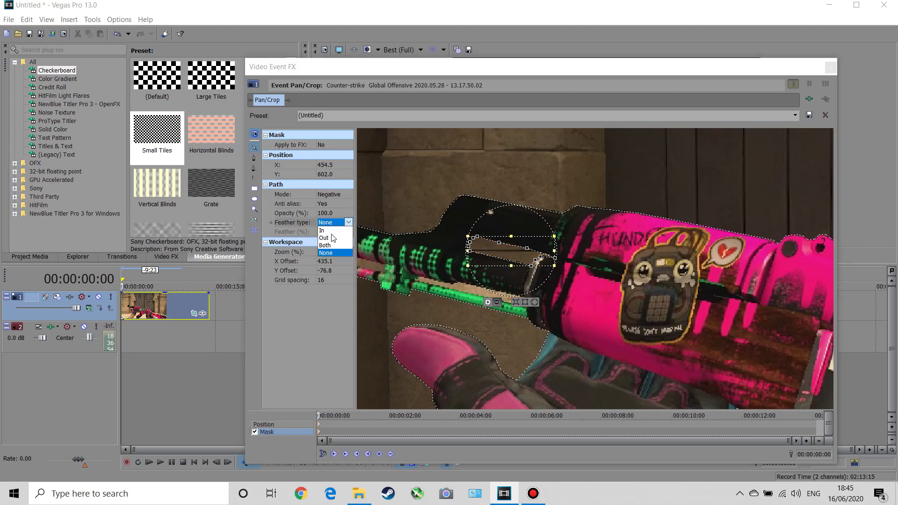
{"action": "left_click", "coordinate": [329, 238]}
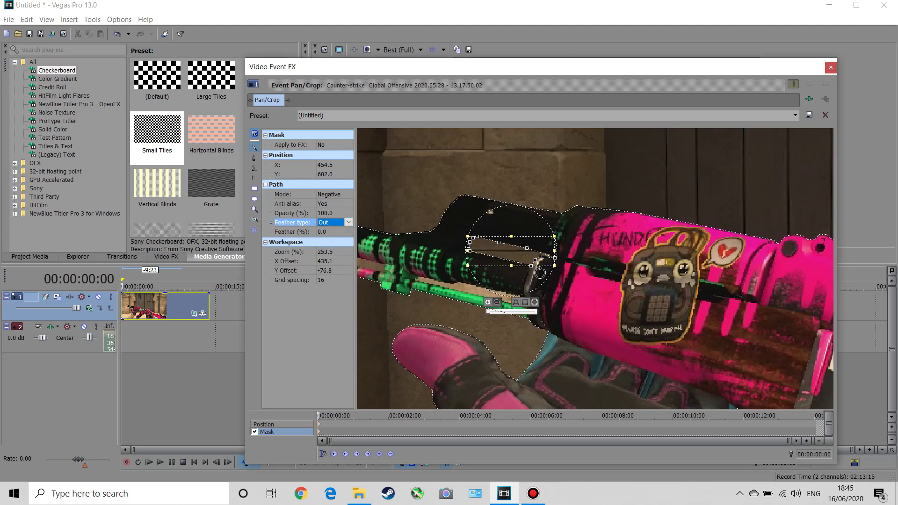
{"action": "left_click", "coordinate": [332, 231]}
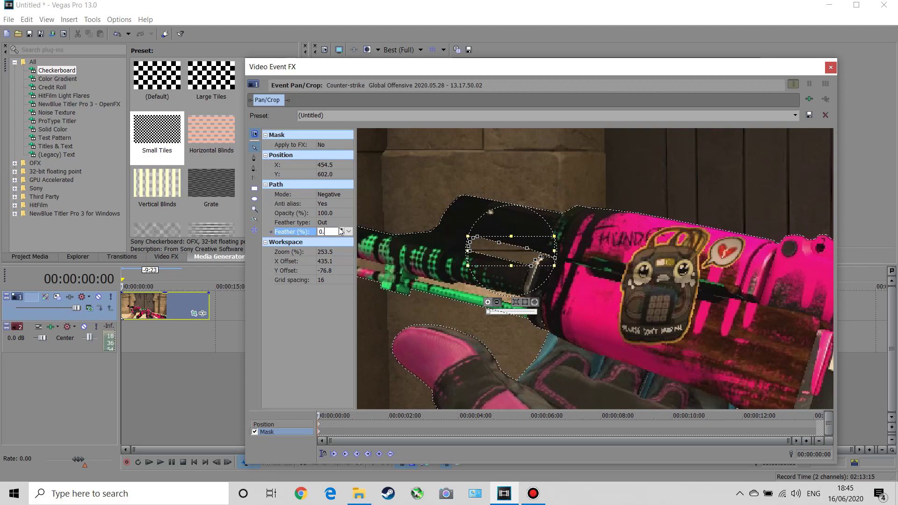
{"action": "type", "text": "0.1"}
{"action": "key", "text": "Return"}
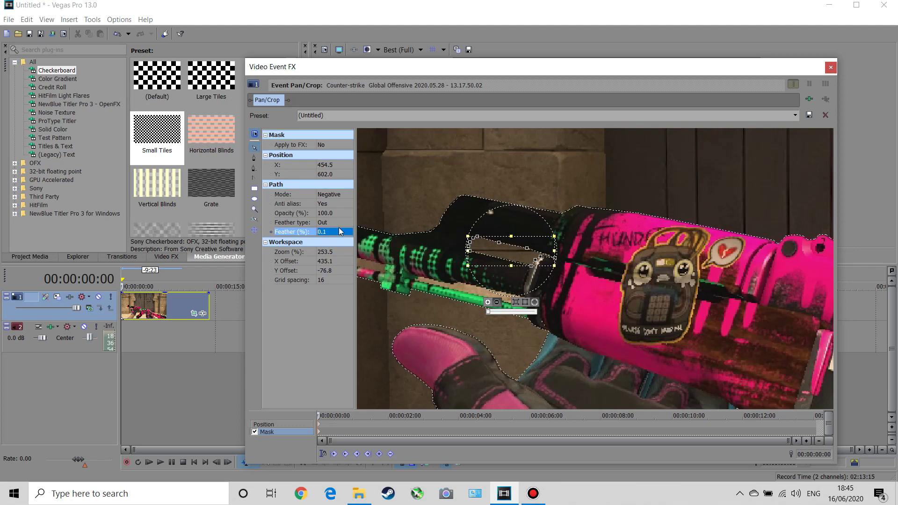
{"action": "left_click", "coordinate": [831, 68]}
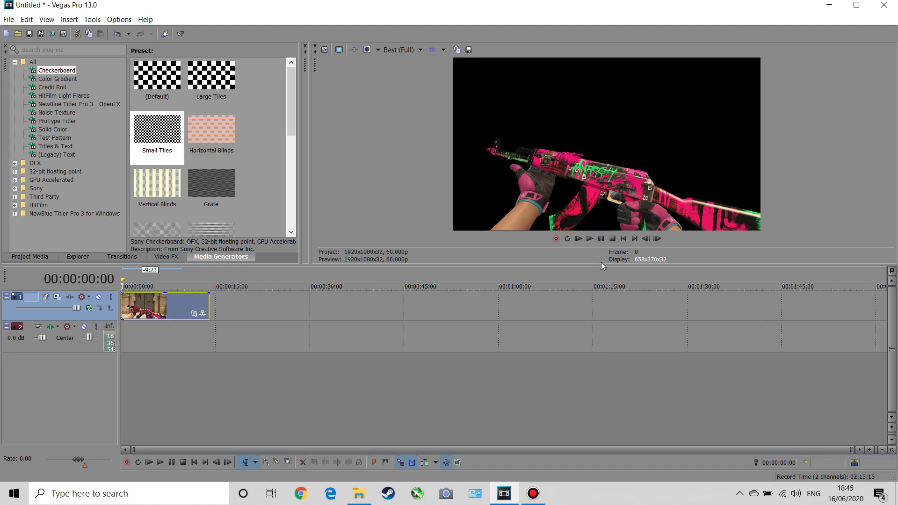
{"action": "left_click_drag", "start_coordinate": [605, 265], "coordinate": [532, 434]}
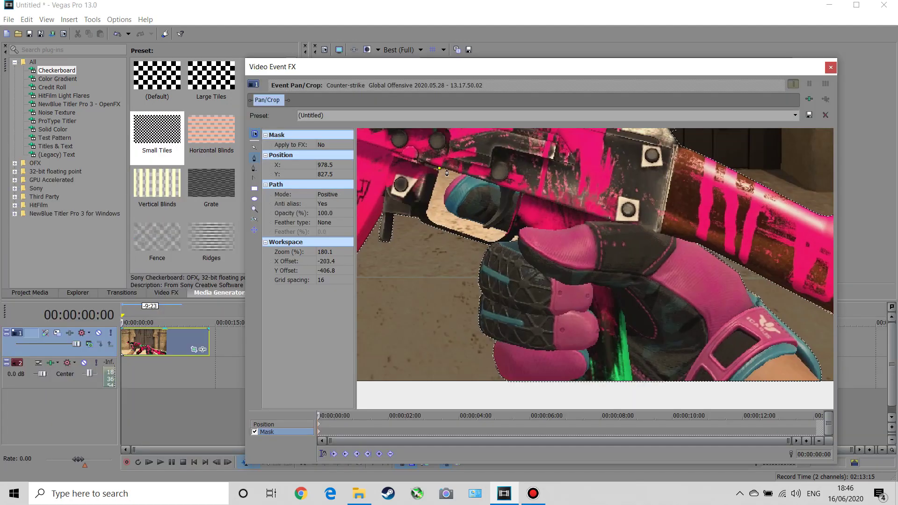
Outline the opening inside the trigger guard with mask points and check the cutout in the preview.
{"action": "left_click", "coordinate": [438, 170]}
{"action": "left_click", "coordinate": [430, 183]}
{"action": "left_click", "coordinate": [432, 197]}
{"action": "left_click", "coordinate": [443, 211]}
{"action": "left_click", "coordinate": [455, 215]}
{"action": "left_click", "coordinate": [475, 224]}
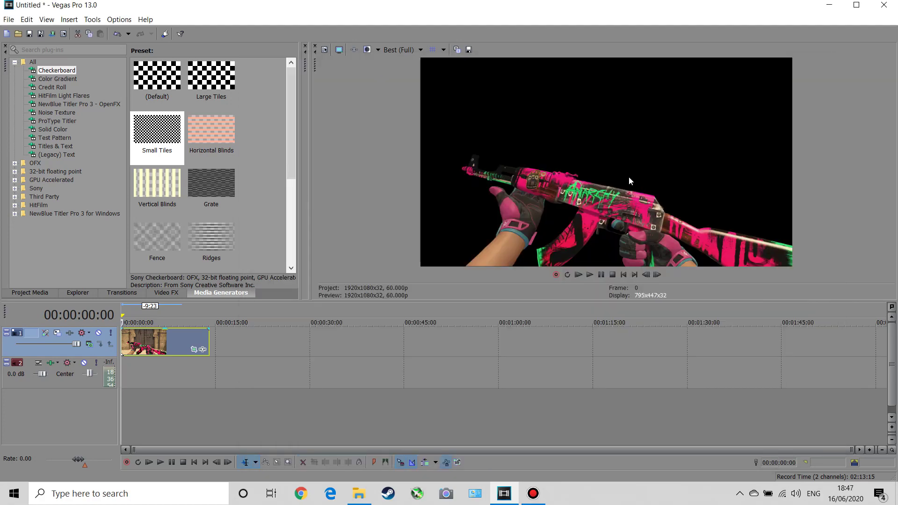
{"action": "left_click", "coordinate": [831, 67]}
{"action": "left_click_drag", "start_coordinate": [622, 301], "coordinate": [559, 503]}
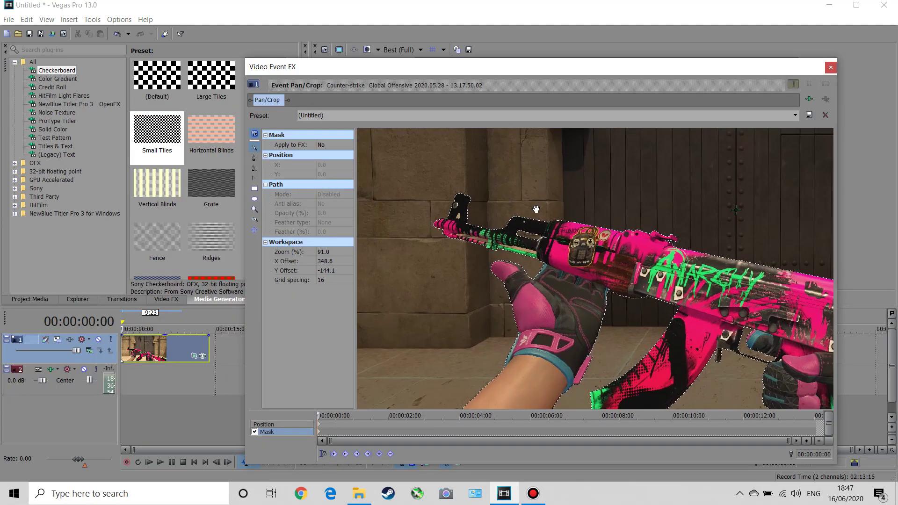
Mask the small gap in the front sight and give its path an Out feather of 0.1%.
{"action": "scroll", "coordinate": [536, 208], "scroll_direction": "up", "scroll_amount": 5}
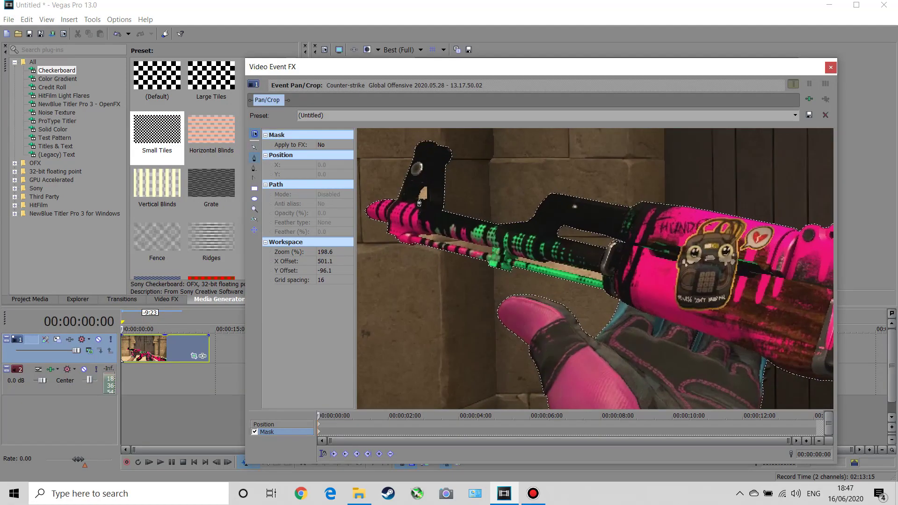
{"action": "left_click", "coordinate": [418, 200]}
{"action": "scroll", "coordinate": [419, 200], "scroll_direction": "up", "scroll_amount": 1}
{"action": "left_click", "coordinate": [400, 175]}
{"action": "left_click", "coordinate": [330, 222]}
{"action": "left_click", "coordinate": [327, 242]}
{"action": "left_click", "coordinate": [330, 232]}
{"action": "type", "text": "0.1"}
Outline the front gap between the barrel and cleaning rod and set its feather to Out.
{"action": "left_click", "coordinate": [255, 149]}
{"action": "left_click", "coordinate": [254, 158]}
{"action": "left_click", "coordinate": [391, 232]}
{"action": "left_click", "coordinate": [475, 252]}
{"action": "left_click", "coordinate": [475, 244]}
{"action": "left_click", "coordinate": [413, 230]}
{"action": "left_click", "coordinate": [395, 229]}
{"action": "left_click", "coordinate": [391, 232]}
{"action": "left_click", "coordinate": [329, 223]}
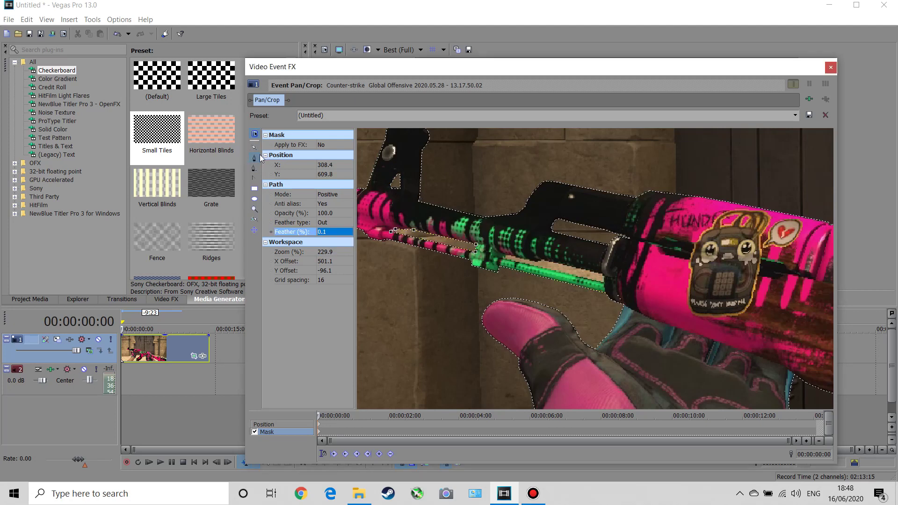
Outline the rear gap between the barrel and cleaning rod and feather its path by 0.1%.
{"action": "double_click", "coordinate": [339, 196]}
{"action": "left_click", "coordinate": [505, 257]}
{"action": "left_click", "coordinate": [537, 262]}
{"action": "left_click", "coordinate": [601, 283]}
{"action": "left_click", "coordinate": [602, 274]}
{"action": "left_click", "coordinate": [543, 259]}
{"action": "left_click", "coordinate": [510, 256]}
{"action": "left_click", "coordinate": [506, 256]}
{"action": "left_click_drag", "start_coordinate": [338, 232], "coordinate": [316, 218]}
{"action": "type", "text": "0.1"}
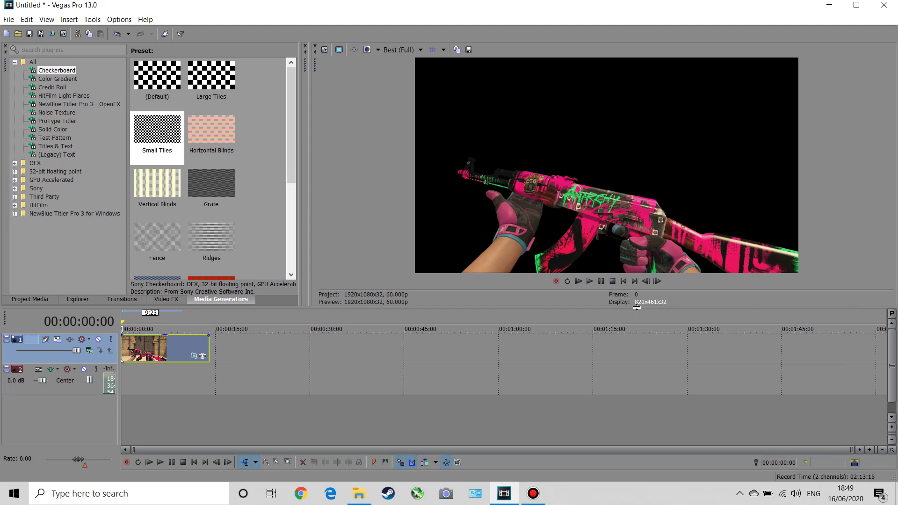
Place a White solid color event on a new video track beneath the masked rifle clip.
{"action": "mouse_move", "coordinate": [636, 307]}
{"action": "left_mouse_down"}
{"action": "mouse_move", "coordinate": [647, 502]}
{"action": "mouse_move", "coordinate": [642, 292]}
{"action": "left_mouse_up"}
{"action": "left_click", "coordinate": [61, 128]}
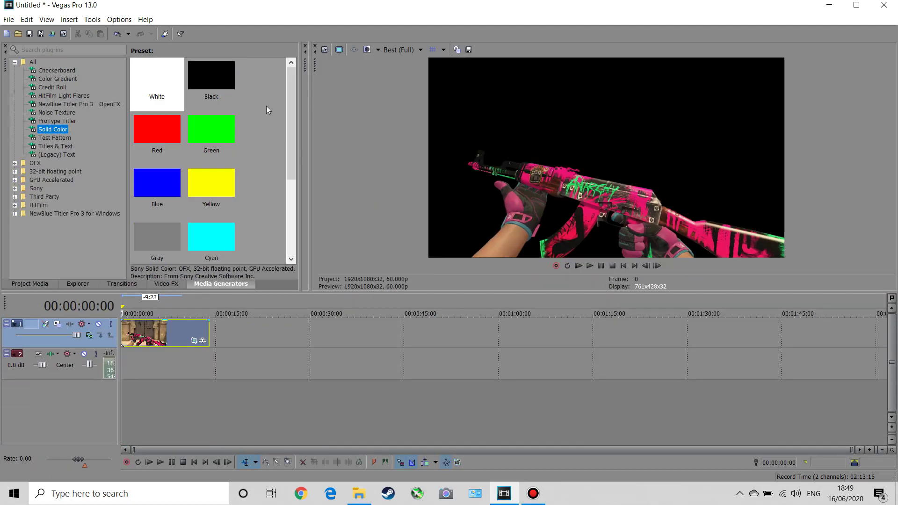
{"action": "left_click_drag", "start_coordinate": [163, 84], "coordinate": [147, 366]}
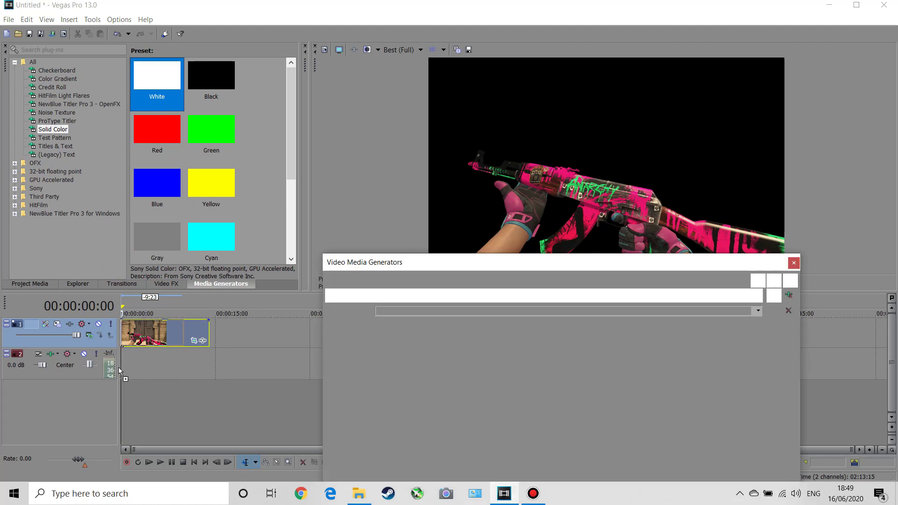
{"action": "left_click", "coordinate": [794, 263]}
{"action": "left_click_drag", "start_coordinate": [139, 344], "coordinate": [136, 396]}
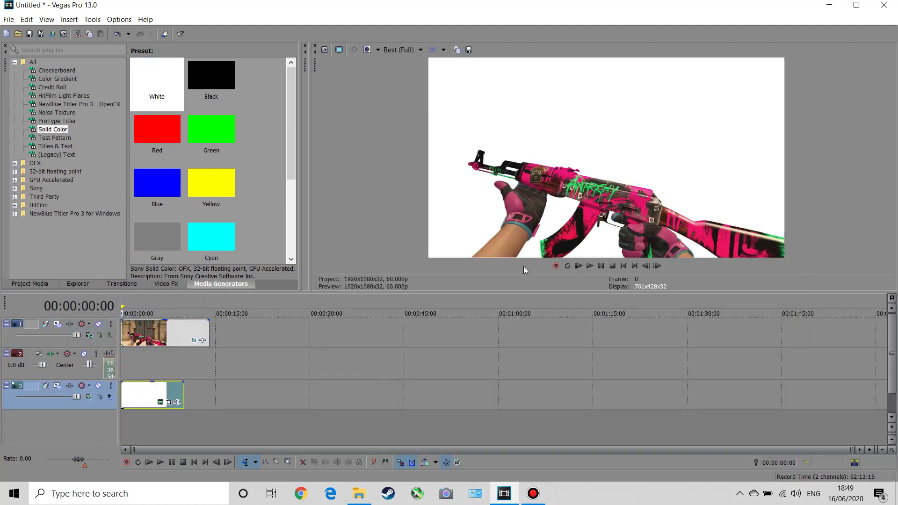
Enlarge the preview area to inspect the rifle cutout against the white background.
{"action": "left_click_drag", "start_coordinate": [577, 378], "coordinate": [552, 502]}
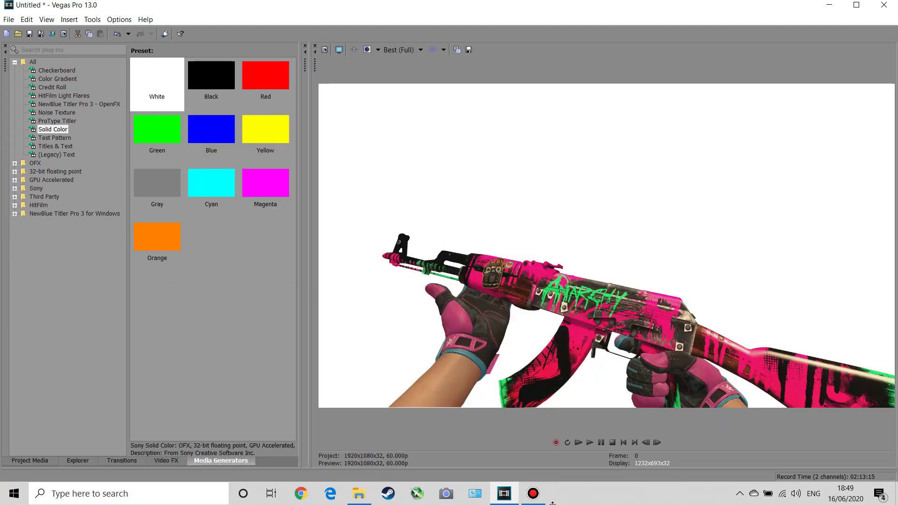
{"action": "left_click_drag", "start_coordinate": [299, 311], "coordinate": [81, 324]}
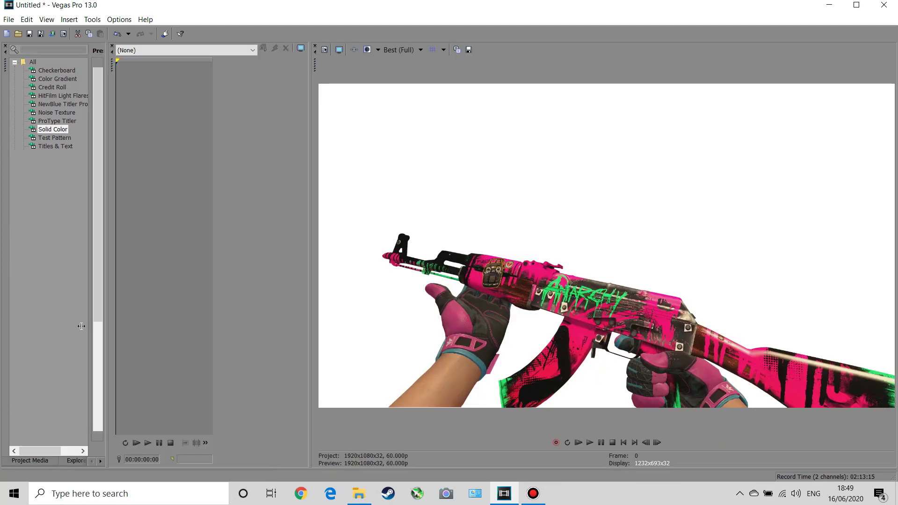
{"action": "double_click", "coordinate": [309, 306]}
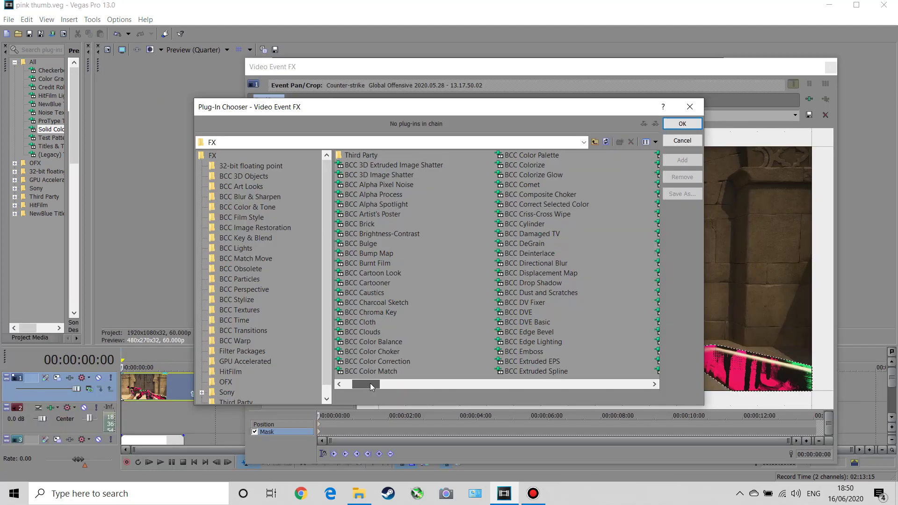
Add the BCC Glow Alpha Edges effect to the masked rifle clip.
{"action": "left_click_drag", "start_coordinate": [372, 384], "coordinate": [392, 386]}
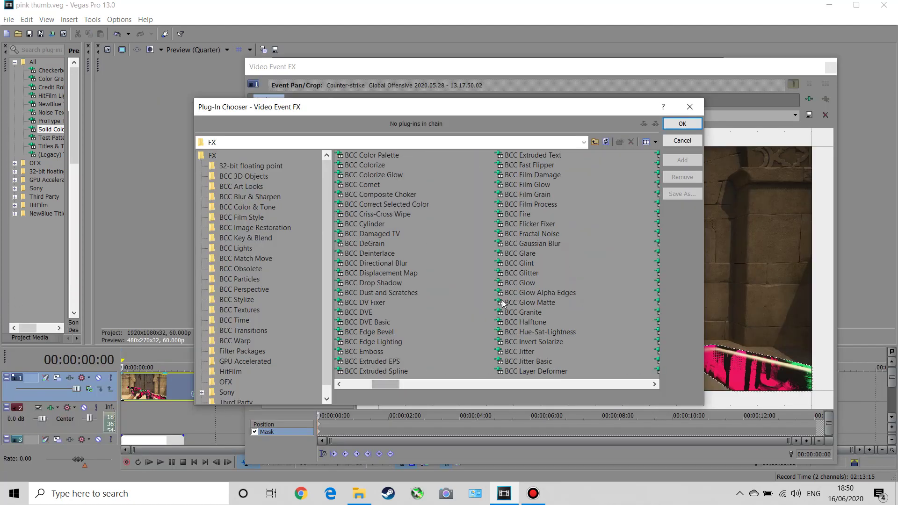
{"action": "left_click", "coordinate": [532, 290]}
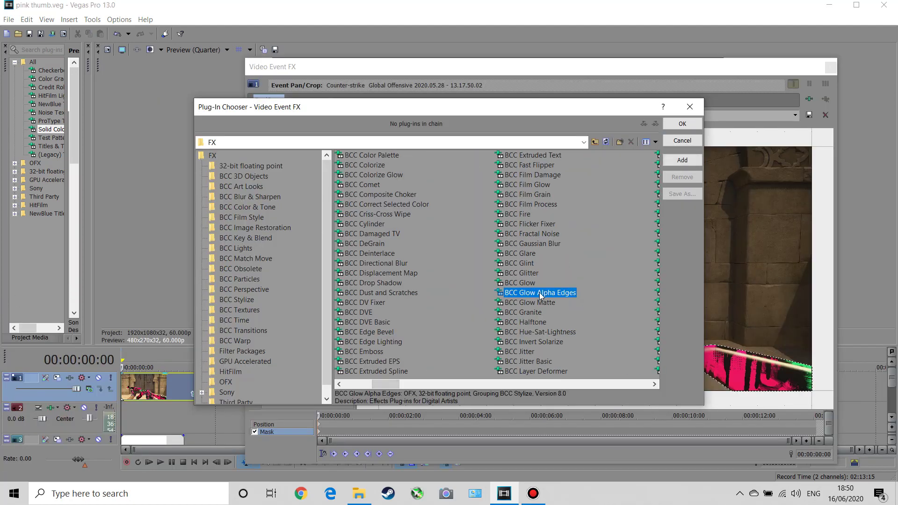
{"action": "left_click", "coordinate": [681, 159]}
{"action": "left_click", "coordinate": [681, 124]}
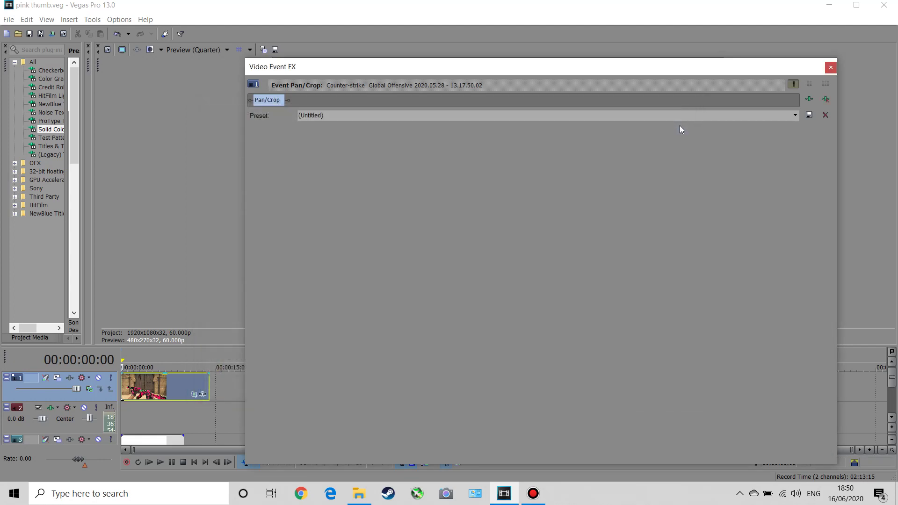
Set the preview quality to Best (Full) and enlarge the preview to inspect the glow around the rifle and hands.
{"action": "left_click_drag", "start_coordinate": [660, 62], "coordinate": [695, 370]}
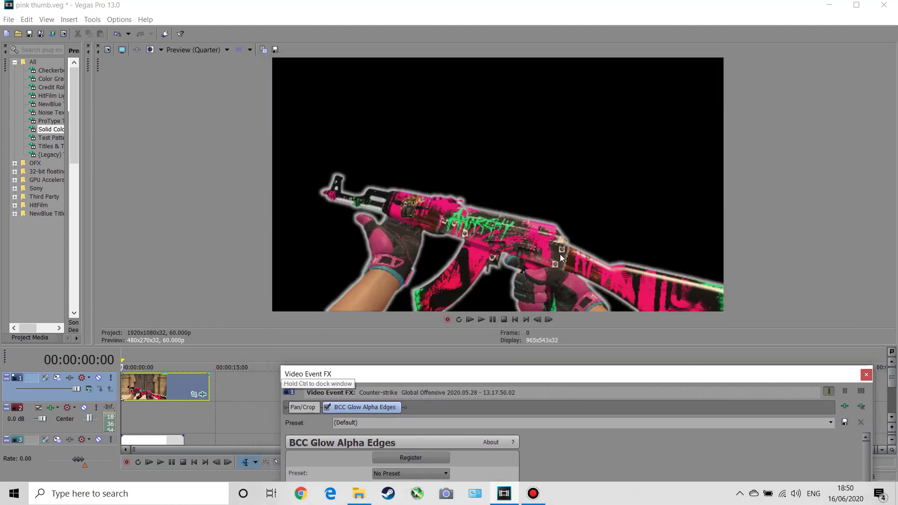
{"action": "left_click", "coordinate": [221, 54]}
{"action": "mouse_move", "coordinate": [201, 99]}
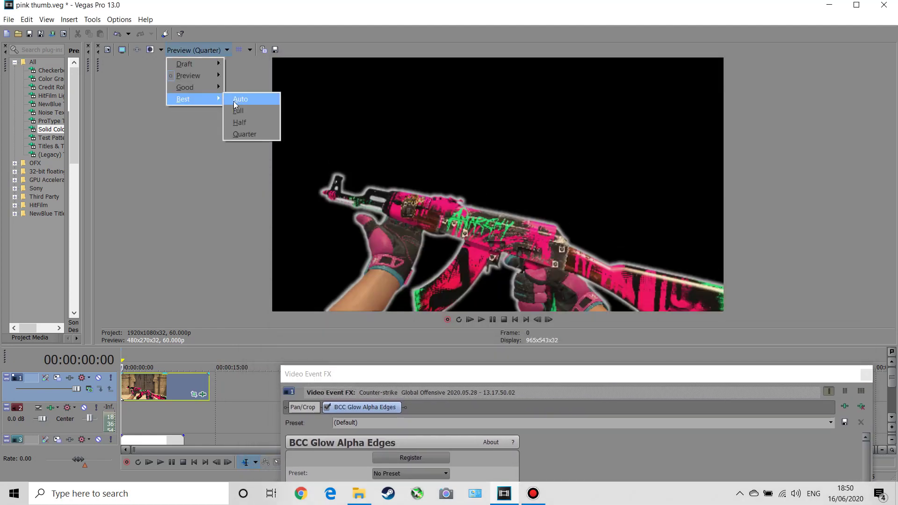
{"action": "left_click", "coordinate": [237, 110]}
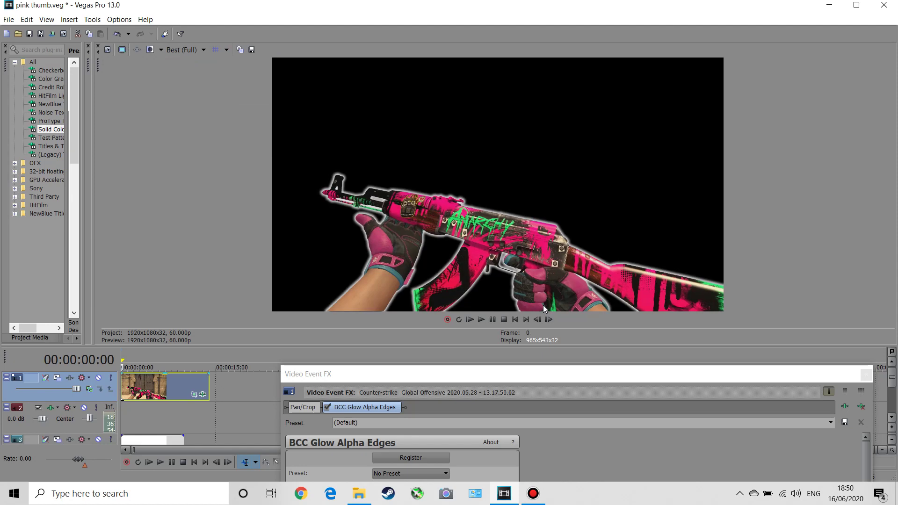
{"action": "left_click_drag", "start_coordinate": [552, 375], "coordinate": [553, 429]}
{"action": "left_click_drag", "start_coordinate": [542, 346], "coordinate": [527, 496]}
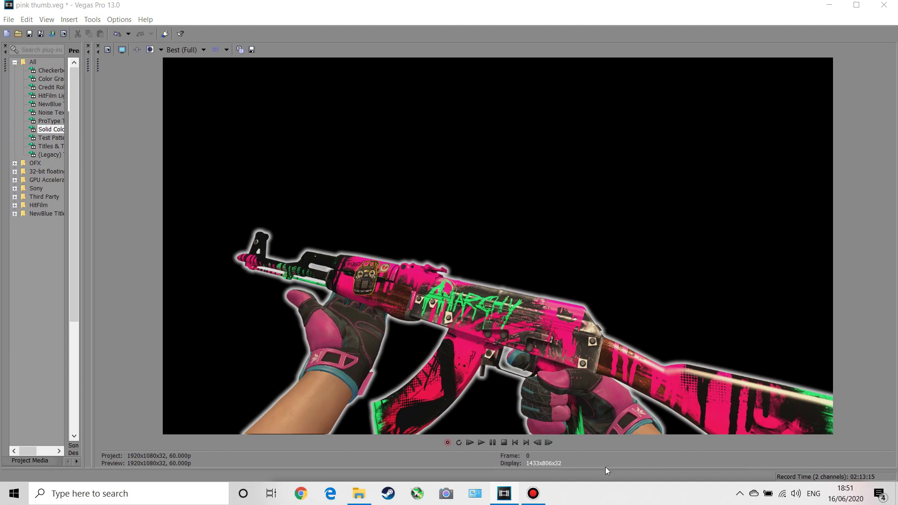
{"action": "left_click_drag", "start_coordinate": [587, 467], "coordinate": [580, 314]}
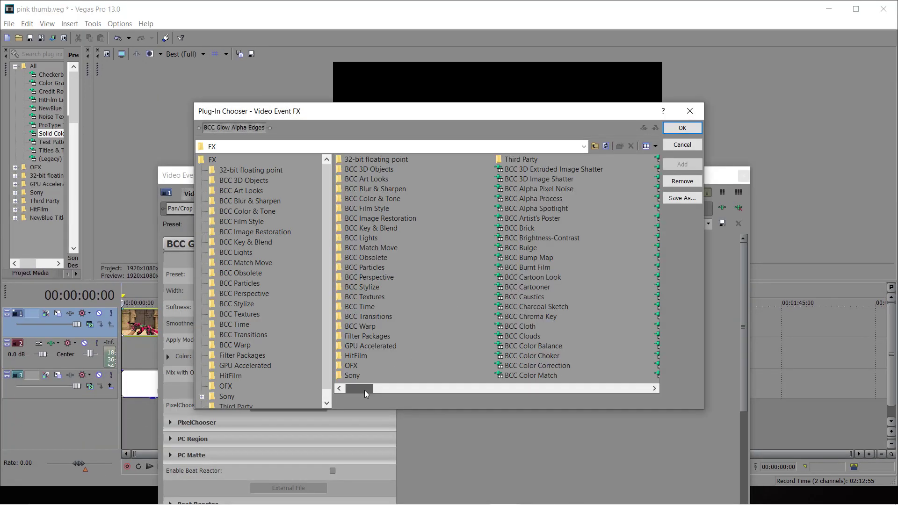
Add the BCC Color Correction effect after BCC Glow Alpha Edges on the masked rifle clip.
{"action": "left_click_drag", "start_coordinate": [373, 392], "coordinate": [367, 392]}
{"action": "double_click", "coordinate": [540, 365]}
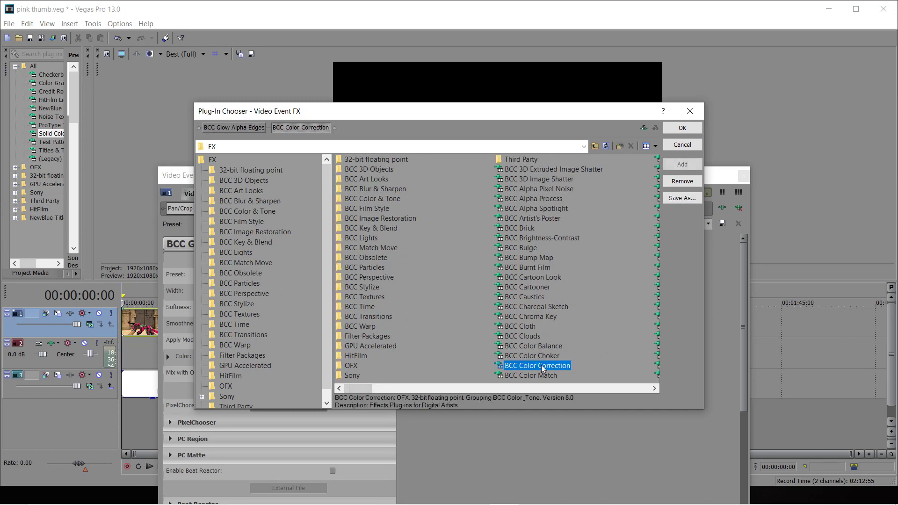
{"action": "left_click", "coordinate": [692, 128]}
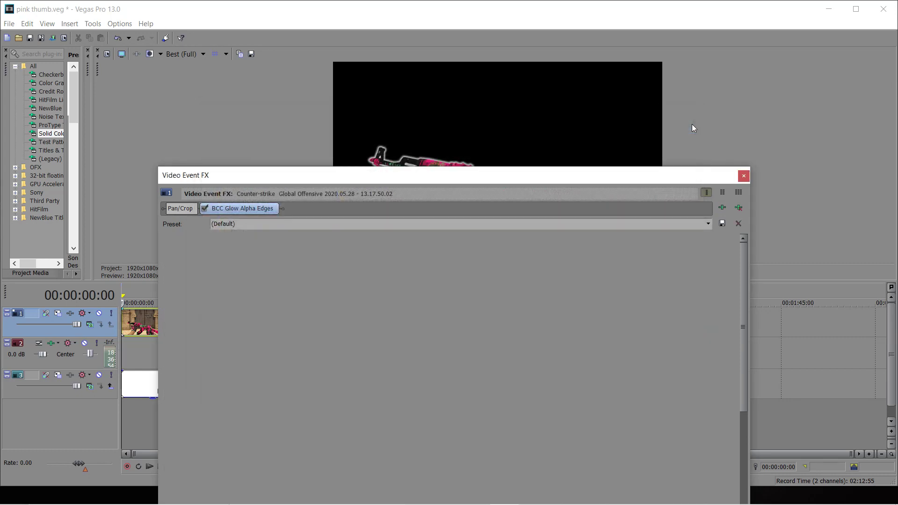
Apply the pop.bsp preset in BCC Color Correction with contrast at 25, and enlarge the preview to inspect the colors.
{"action": "left_click_drag", "start_coordinate": [535, 182], "coordinate": [737, 270]}
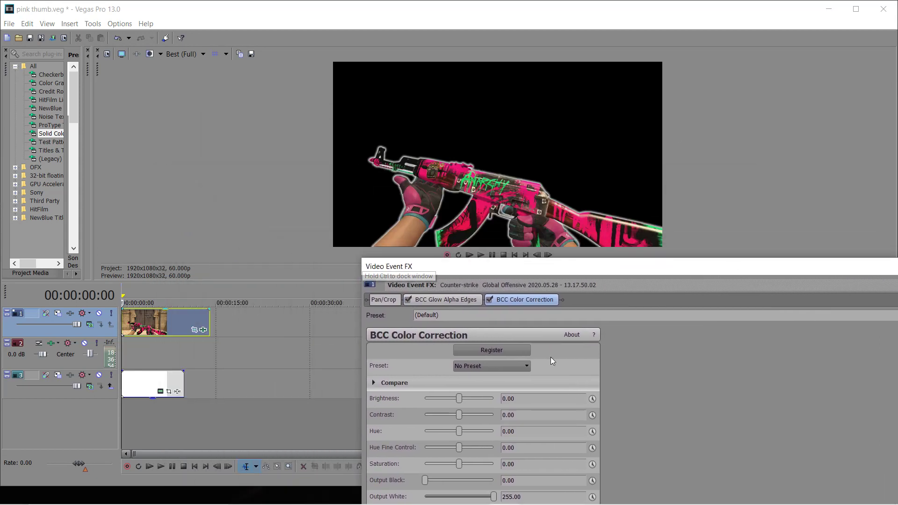
{"action": "left_click_drag", "start_coordinate": [585, 270], "coordinate": [574, 263]}
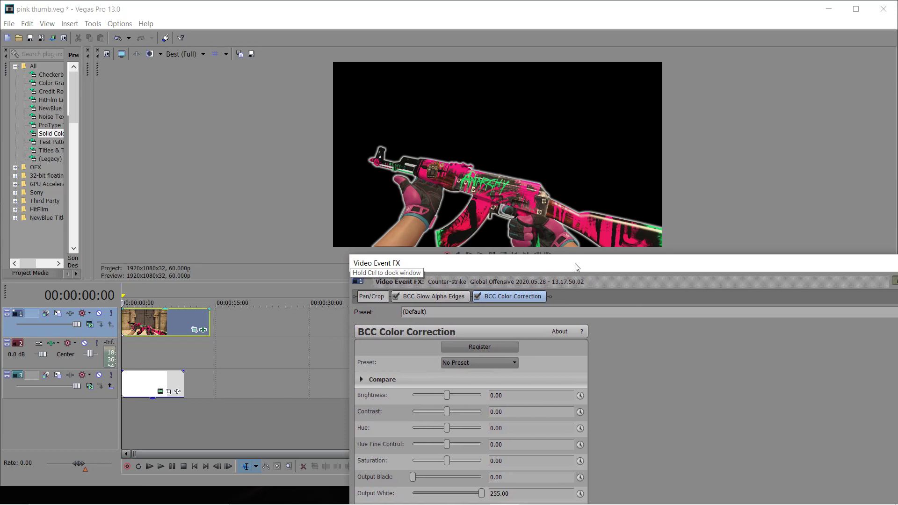
{"action": "left_click", "coordinate": [493, 363]}
{"action": "left_click", "coordinate": [471, 351]}
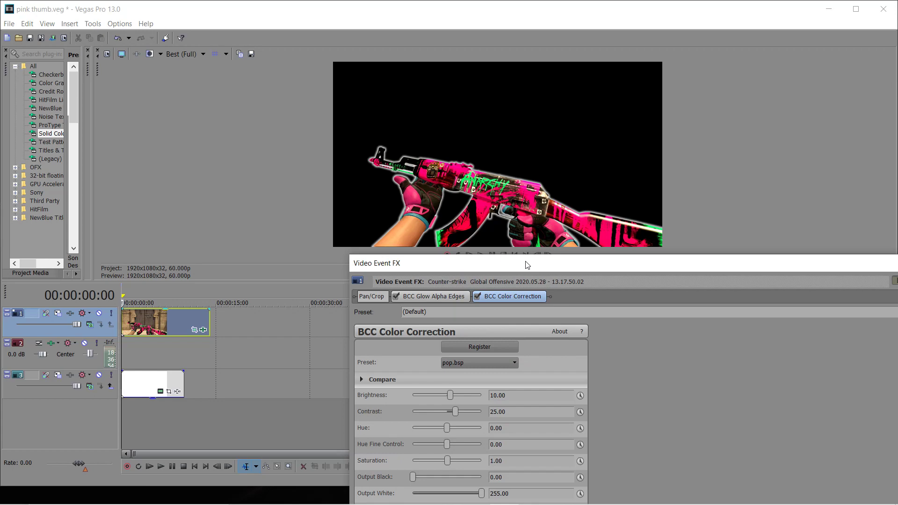
{"action": "left_click_drag", "start_coordinate": [459, 412], "coordinate": [454, 413]}
{"action": "left_click_drag", "start_coordinate": [512, 263], "coordinate": [477, 380]}
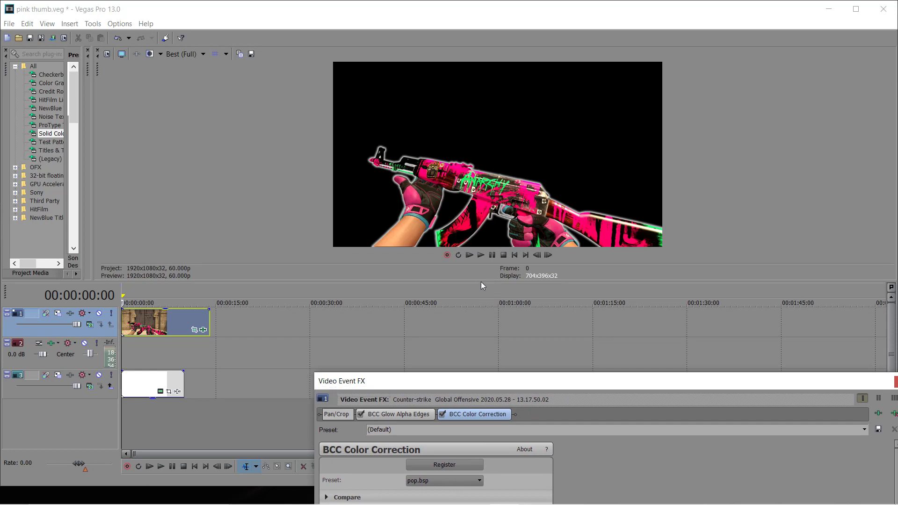
{"action": "left_click_drag", "start_coordinate": [478, 281], "coordinate": [478, 461]}
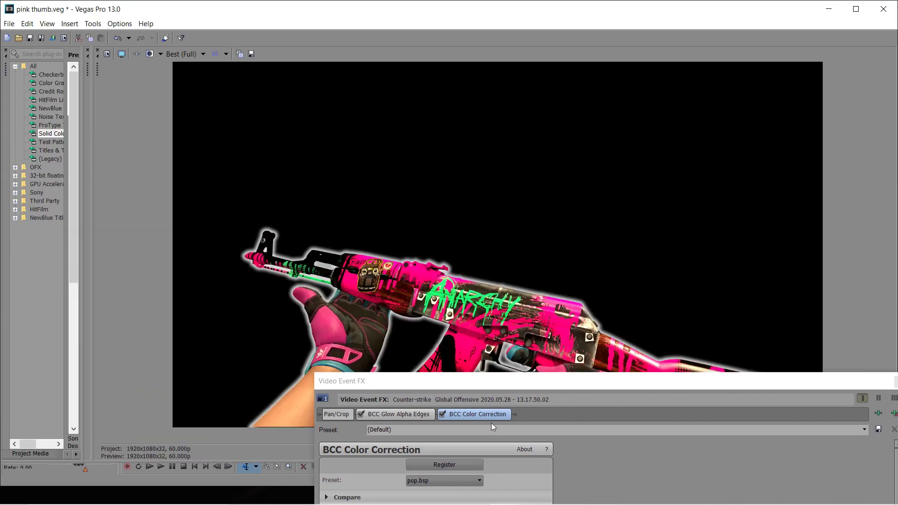
{"action": "left_click_drag", "start_coordinate": [521, 380], "coordinate": [477, 503]}
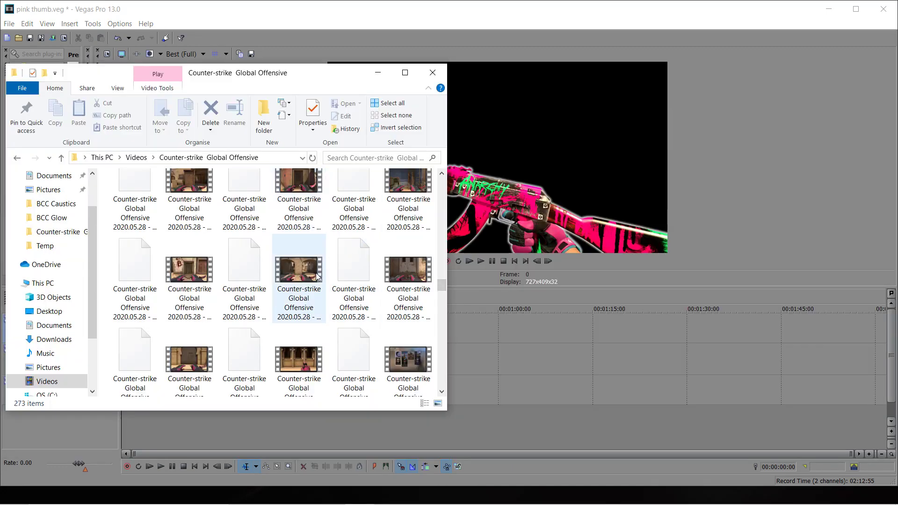
Add the Counter-Strike clip showing the two stone archways to the timeline and delete its audio event.
{"action": "left_click", "coordinate": [299, 268]}
{"action": "left_click_drag", "start_coordinate": [298, 268], "coordinate": [509, 356]}
{"action": "right_click", "coordinate": [506, 356]}
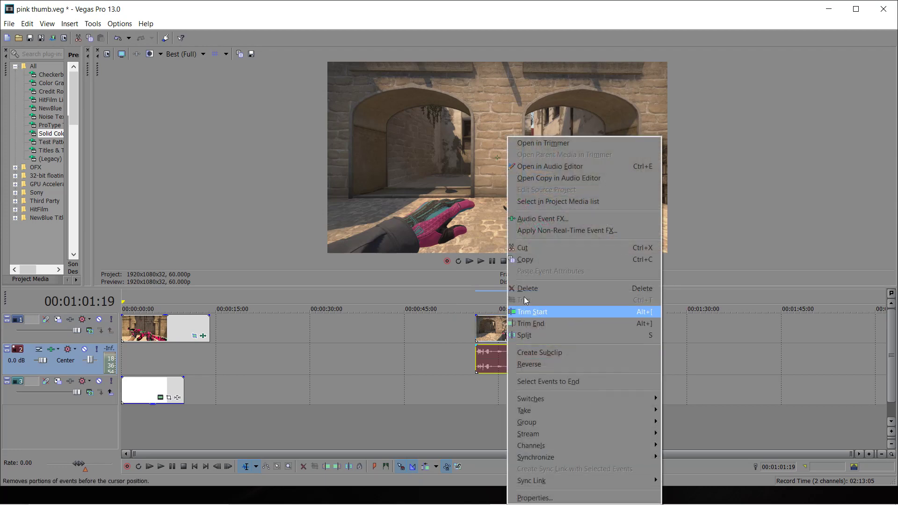
{"action": "left_click", "coordinate": [528, 288]}
Insert a new video track above the rifle clip and move the archway clip onto it near the timeline start.
{"action": "left_click_drag", "start_coordinate": [529, 328], "coordinate": [276, 336]}
{"action": "right_click", "coordinate": [278, 329]}
{"action": "left_click", "coordinate": [318, 219]}
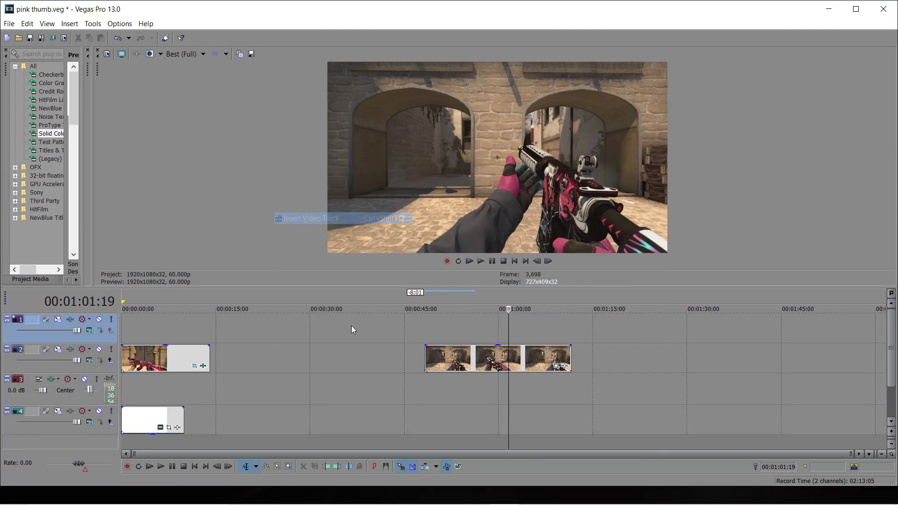
{"action": "left_click_drag", "start_coordinate": [432, 358], "coordinate": [136, 329]}
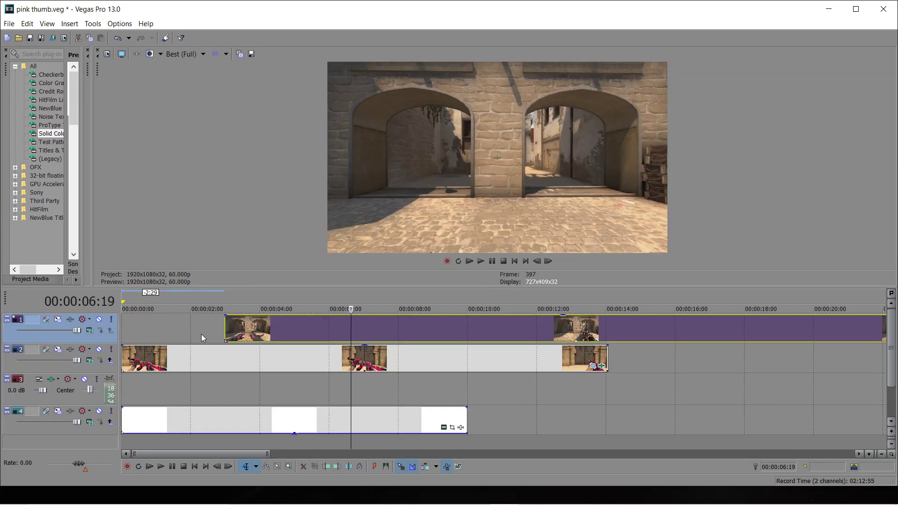
Cut away the part of the archway clip before 00:00:06:18 and move the remainder to the timeline start.
{"action": "key", "text": "Left"}
{"action": "key", "text": "Left"}
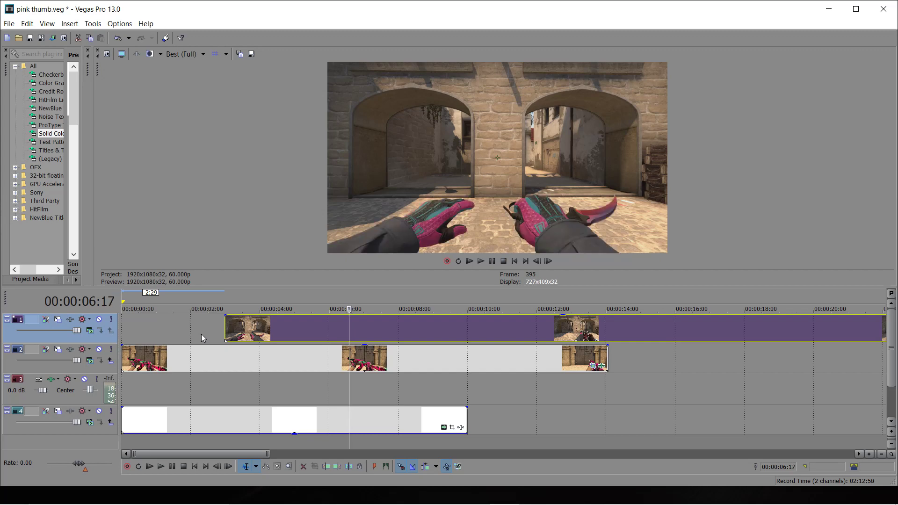
{"action": "key", "text": "Right"}
{"action": "key", "text": "s"}
{"action": "right_click", "coordinate": [300, 329]}
{"action": "left_click", "coordinate": [328, 276]}
{"action": "left_click_drag", "start_coordinate": [372, 329], "coordinate": [121, 333]}
{"action": "left_click", "coordinate": [122, 333]}
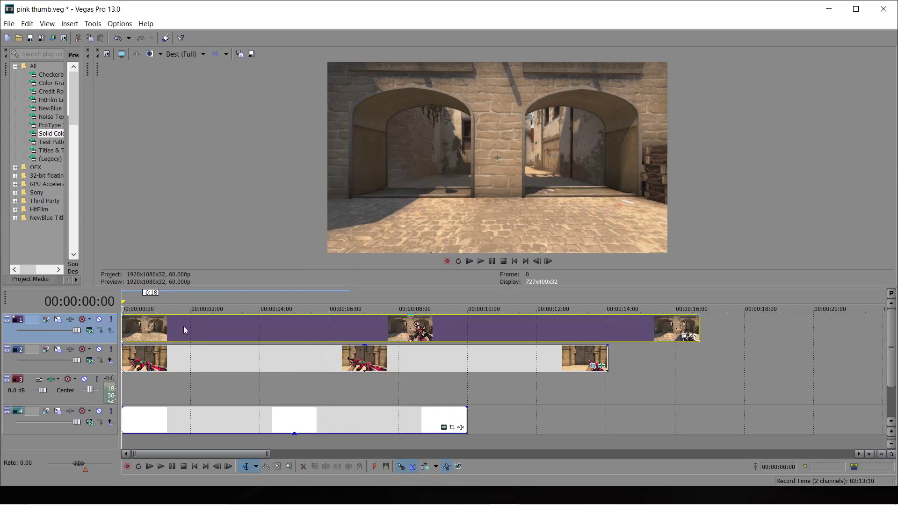
Delete the White solid color event and move the archway clip onto a new video track beneath the rifle clip.
{"action": "right_click", "coordinate": [192, 417]}
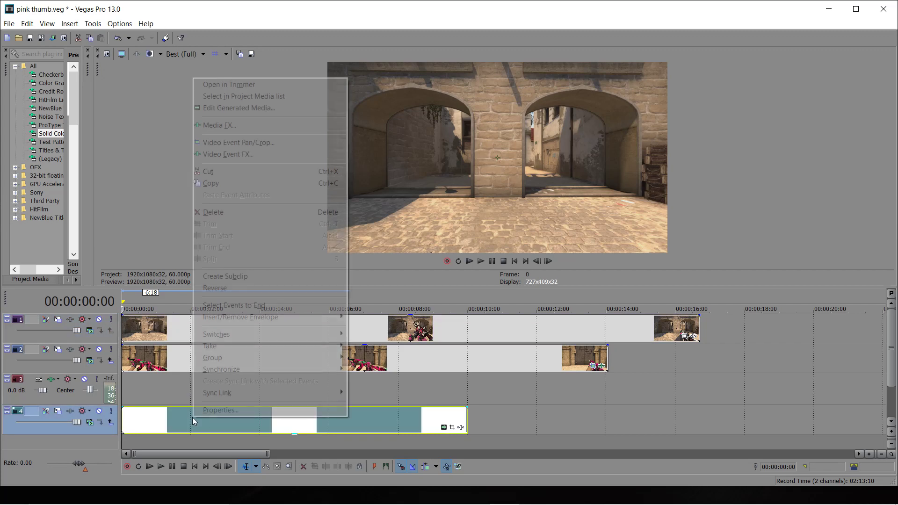
{"action": "left_click", "coordinate": [231, 214]}
{"action": "left_click", "coordinate": [190, 336]}
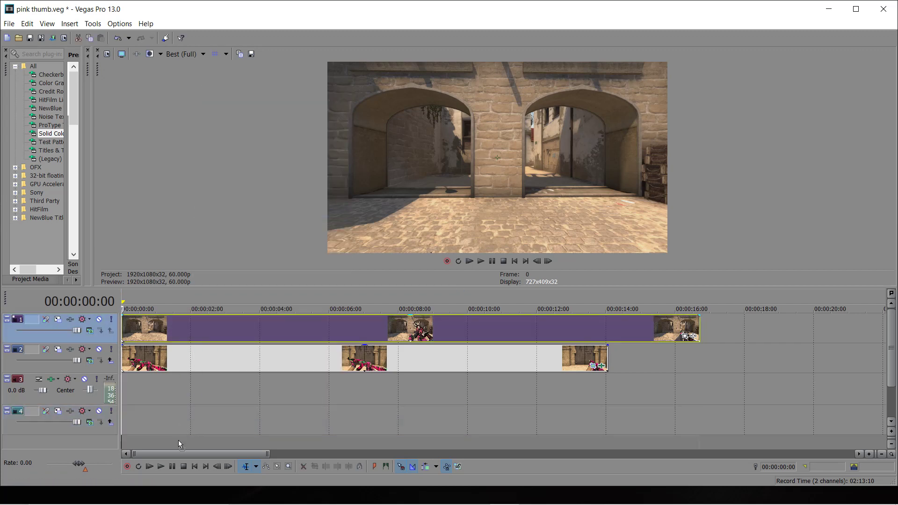
{"action": "left_click_drag", "start_coordinate": [178, 439], "coordinate": [153, 436]}
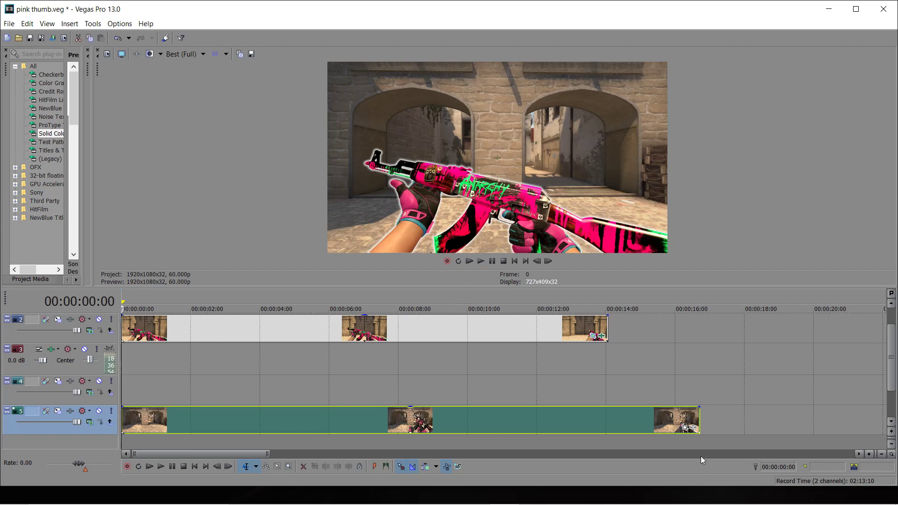
Trim the archway clip's end to match the rifle clip and add the BCC Lens Blur effect to it.
{"action": "left_click_drag", "start_coordinate": [698, 427], "coordinate": [641, 425]}
{"action": "left_click", "coordinate": [686, 428]}
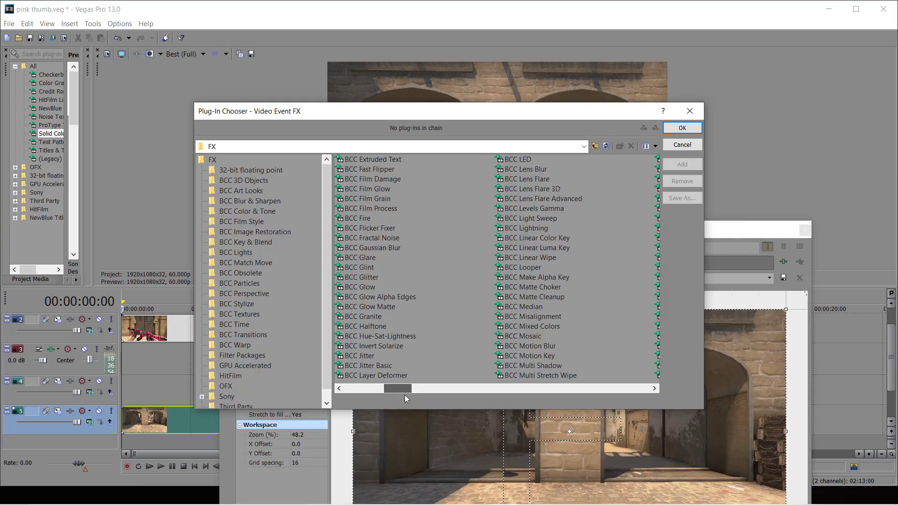
{"action": "double_click", "coordinate": [533, 169]}
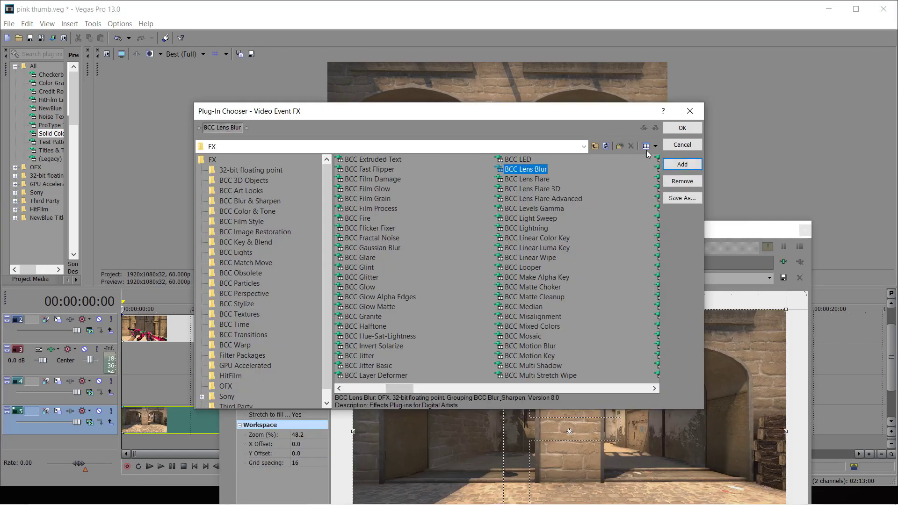
{"action": "left_click", "coordinate": [677, 130]}
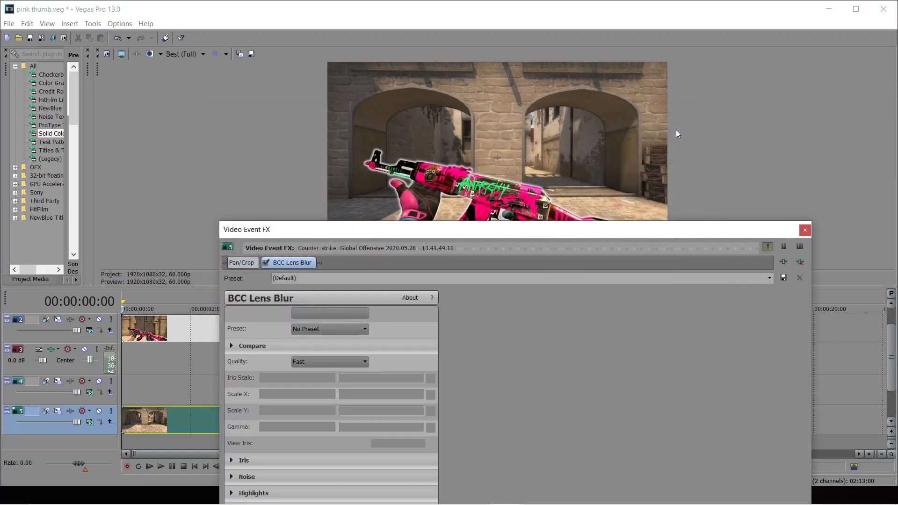
Set the Iris Scale of the archway clip's BCC Lens Blur to 10.20 and close the effect settings.
{"action": "left_click_drag", "start_coordinate": [611, 225], "coordinate": [638, 323]}
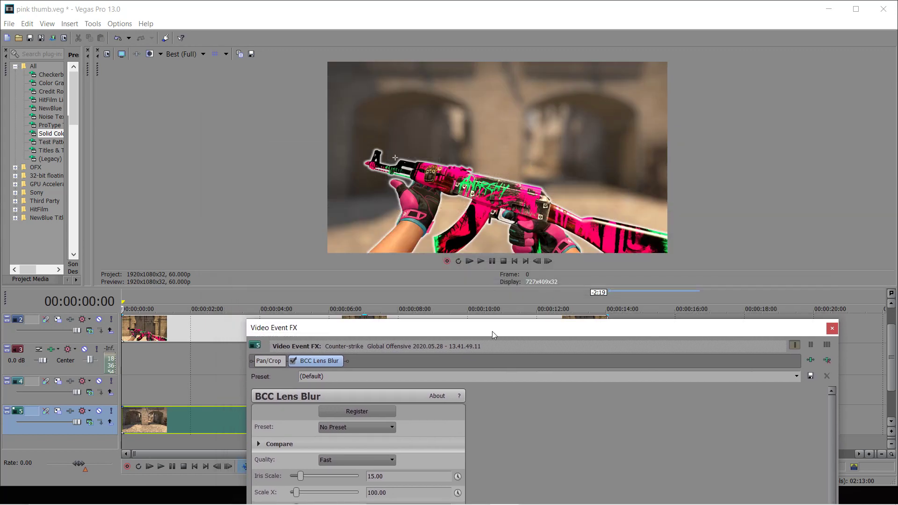
{"action": "left_click_drag", "start_coordinate": [488, 330], "coordinate": [602, 308]}
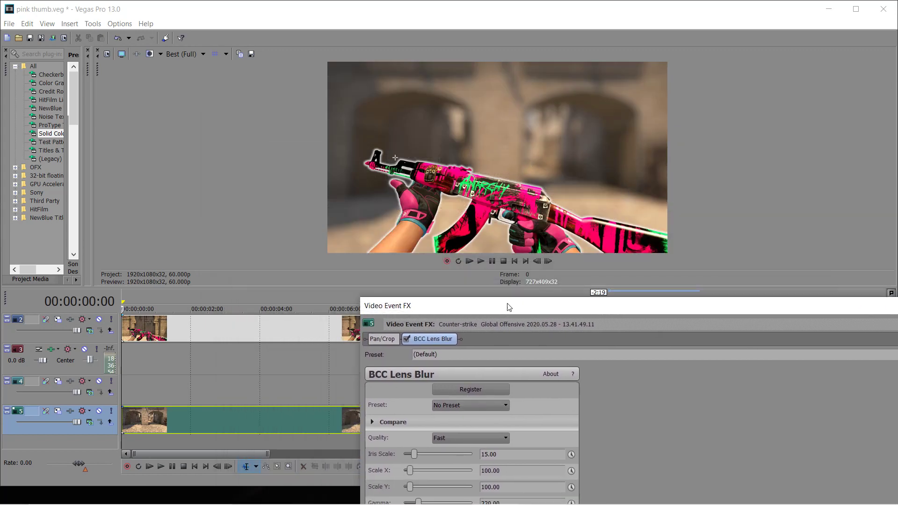
{"action": "left_click_drag", "start_coordinate": [504, 307], "coordinate": [513, 292]}
{"action": "left_click_drag", "start_coordinate": [423, 441], "coordinate": [422, 440]}
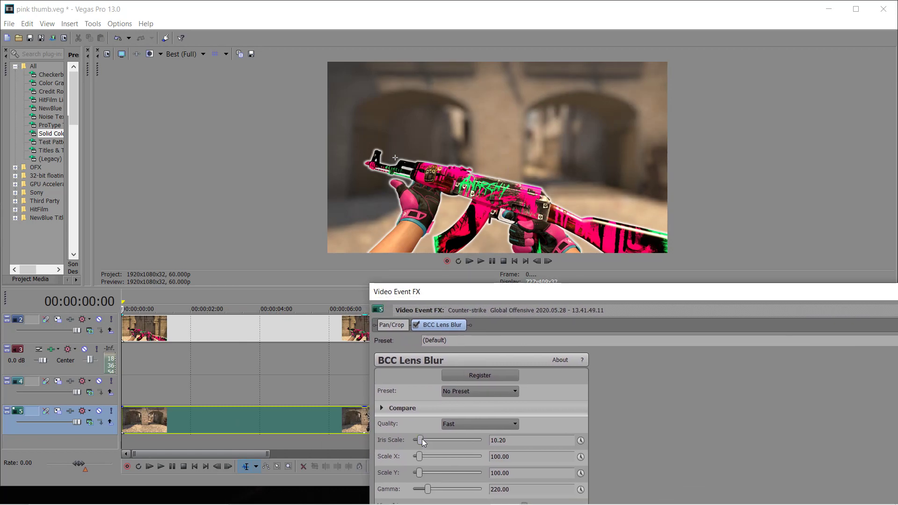
{"action": "left_click_drag", "start_coordinate": [551, 298], "coordinate": [287, 317]}
{"action": "left_click", "coordinate": [728, 316]}
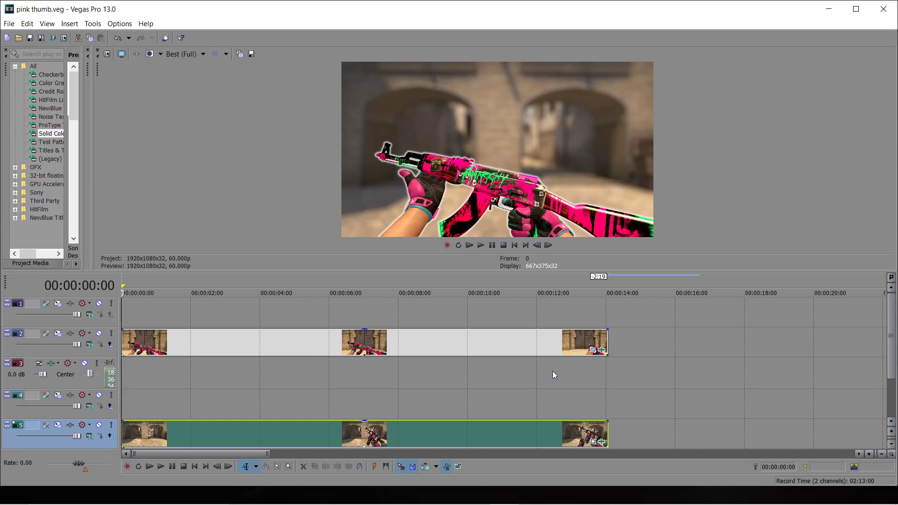
Enlarge the rifle clip by cropping its frame to about 1,463 by 823, centered at about X 933, Y 644.
{"action": "left_click", "coordinate": [593, 349]}
{"action": "left_click_drag", "start_coordinate": [543, 316], "coordinate": [600, 34]}
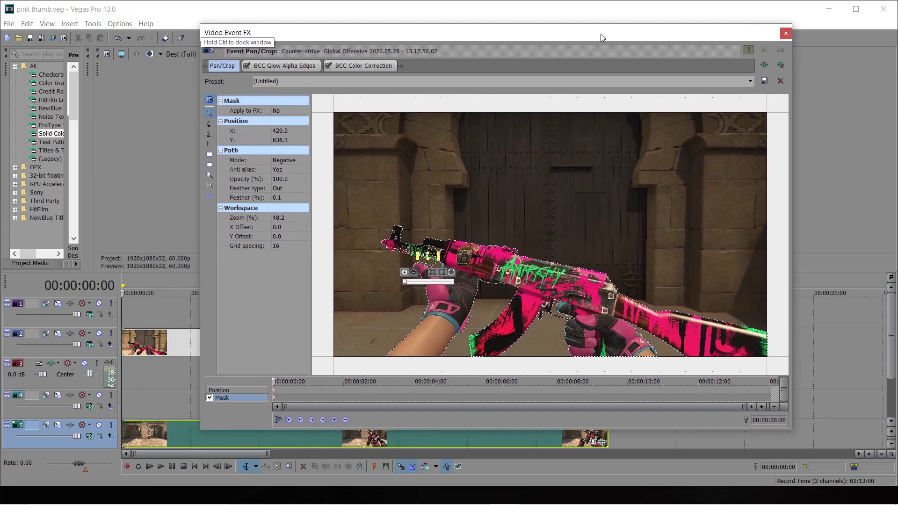
{"action": "left_click", "coordinate": [226, 391]}
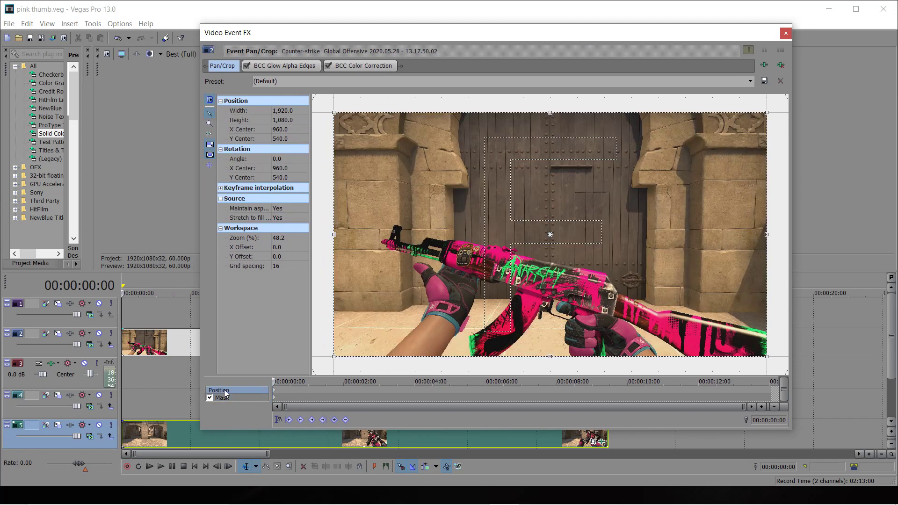
{"action": "left_click_drag", "start_coordinate": [384, 36], "coordinate": [183, 267]}
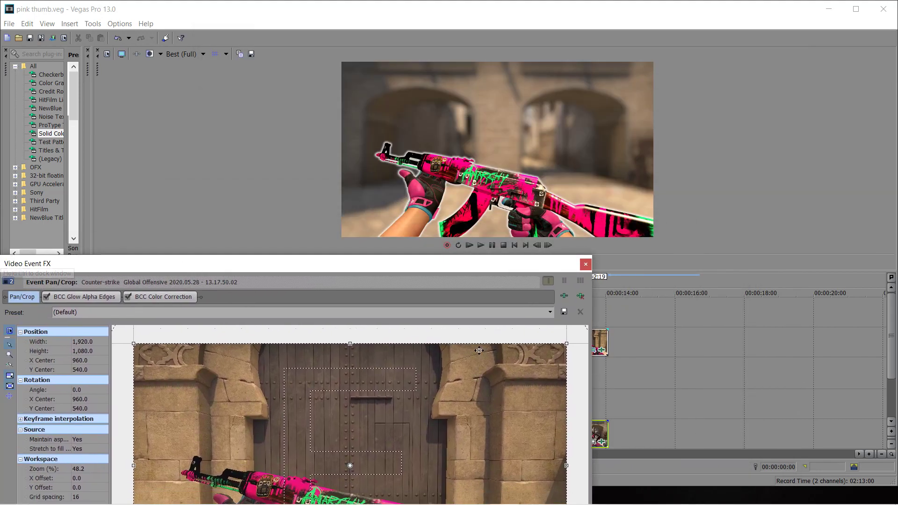
{"action": "left_click_drag", "start_coordinate": [567, 344], "coordinate": [522, 372]}
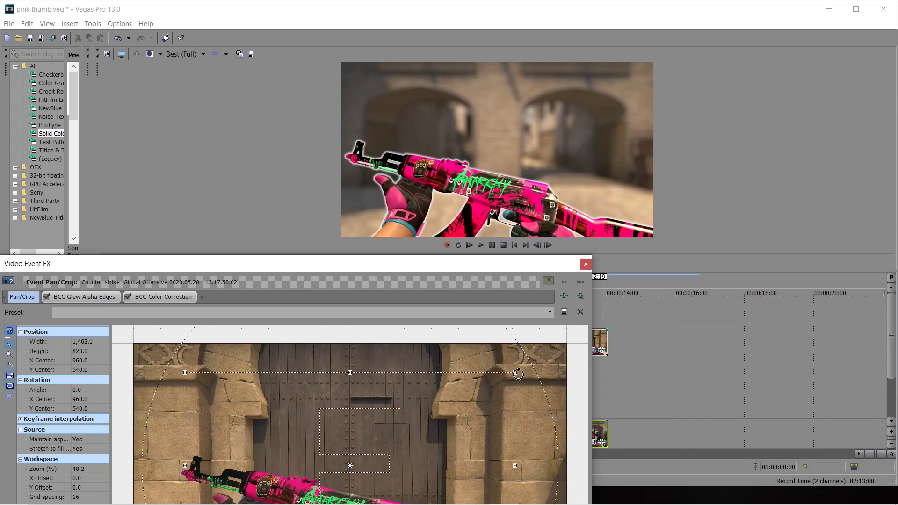
{"action": "left_click_drag", "start_coordinate": [403, 416], "coordinate": [397, 439]}
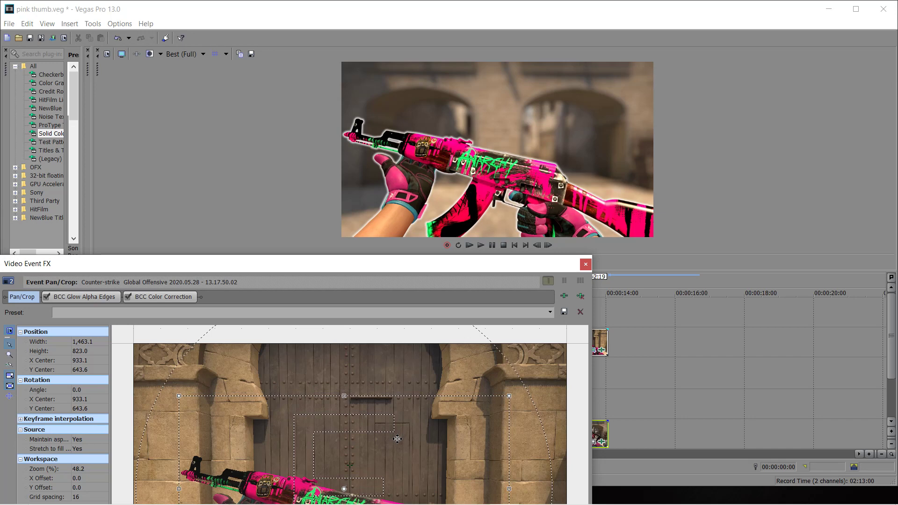
{"action": "left_click_drag", "start_coordinate": [397, 439], "coordinate": [396, 439]}
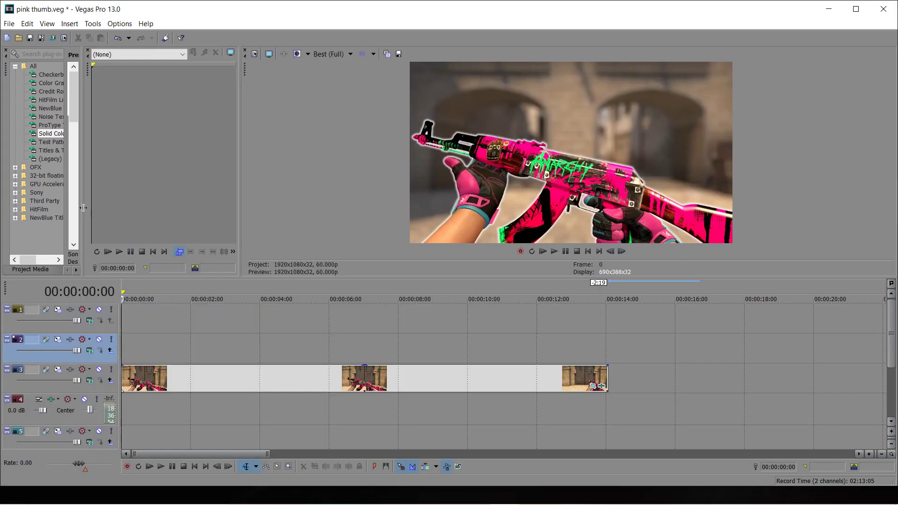
Add a Soft Shadow (Legacy) Text event reading "BEST PINK LOADOUT" at the start of the top video track.
{"action": "left_click_drag", "start_coordinate": [84, 216], "coordinate": [212, 216]}
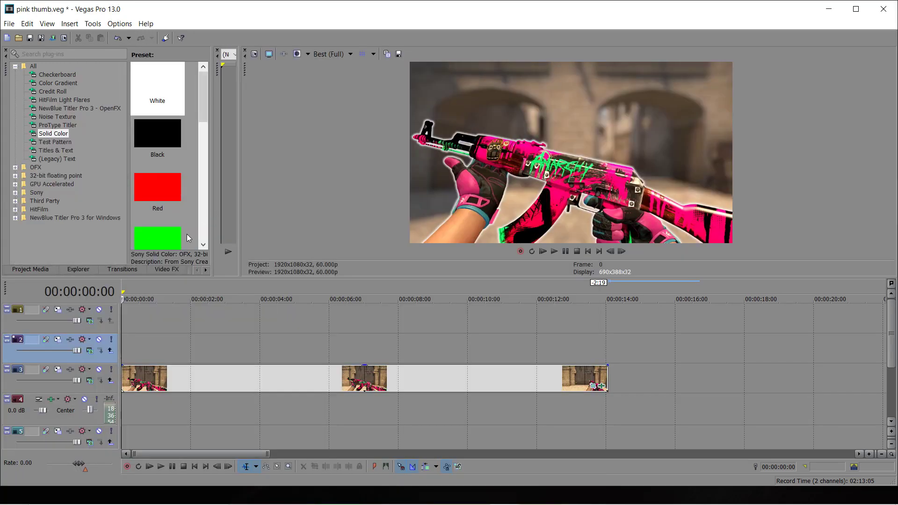
{"action": "left_click", "coordinate": [204, 270]}
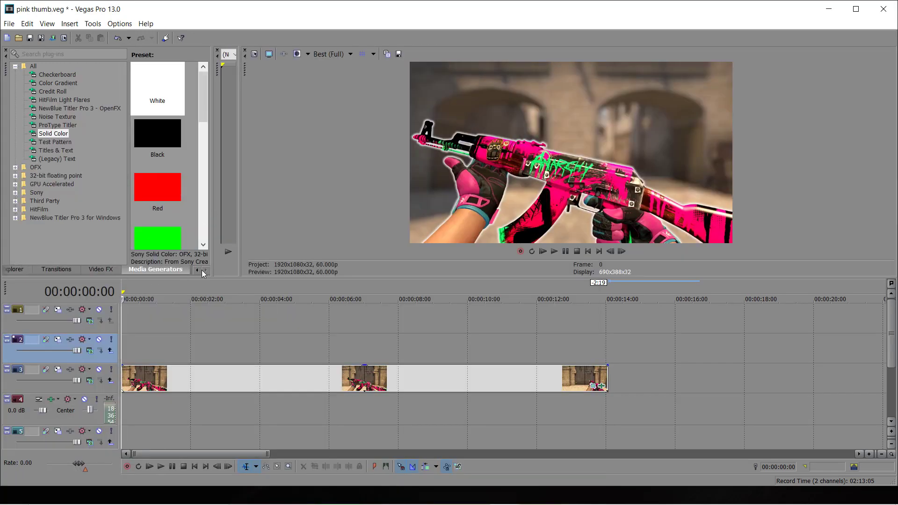
{"action": "left_click", "coordinate": [99, 270]}
{"action": "left_click", "coordinate": [133, 271]}
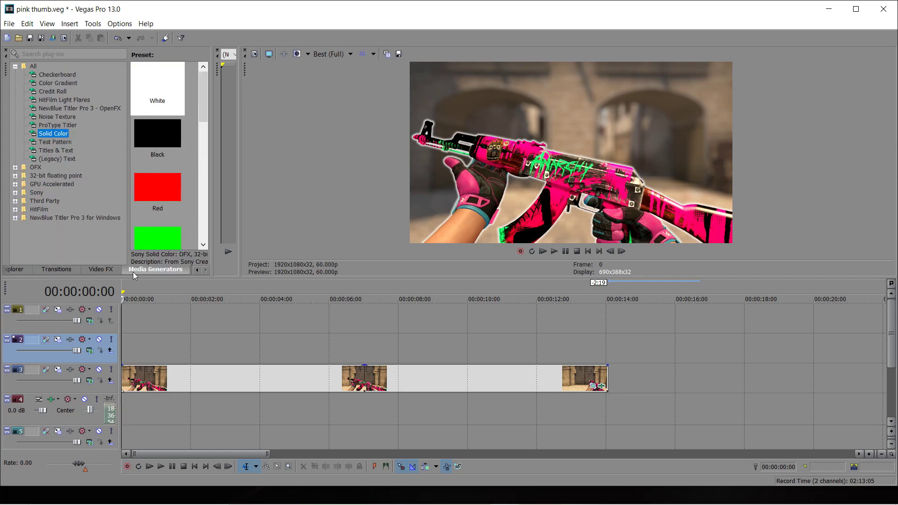
{"action": "left_click", "coordinate": [60, 158]}
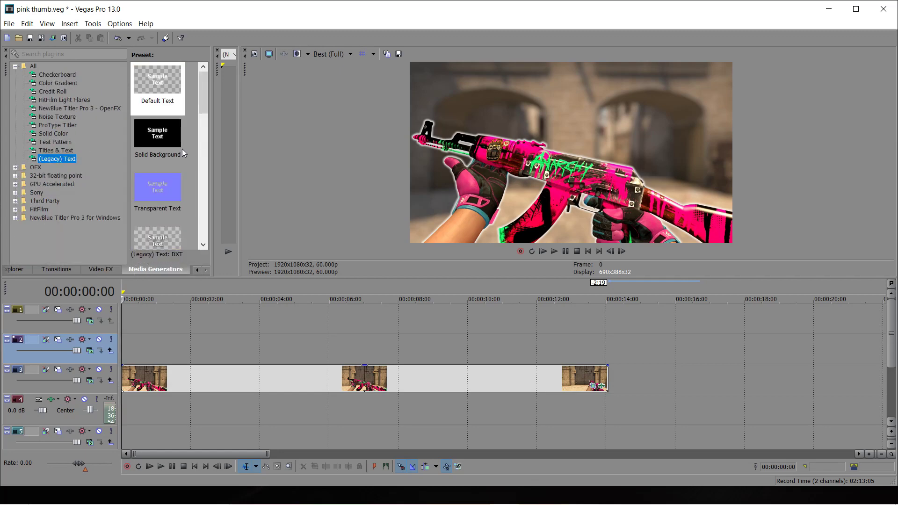
{"action": "left_click_drag", "start_coordinate": [205, 105], "coordinate": [206, 121]}
{"action": "left_click_drag", "start_coordinate": [156, 184], "coordinate": [127, 315]}
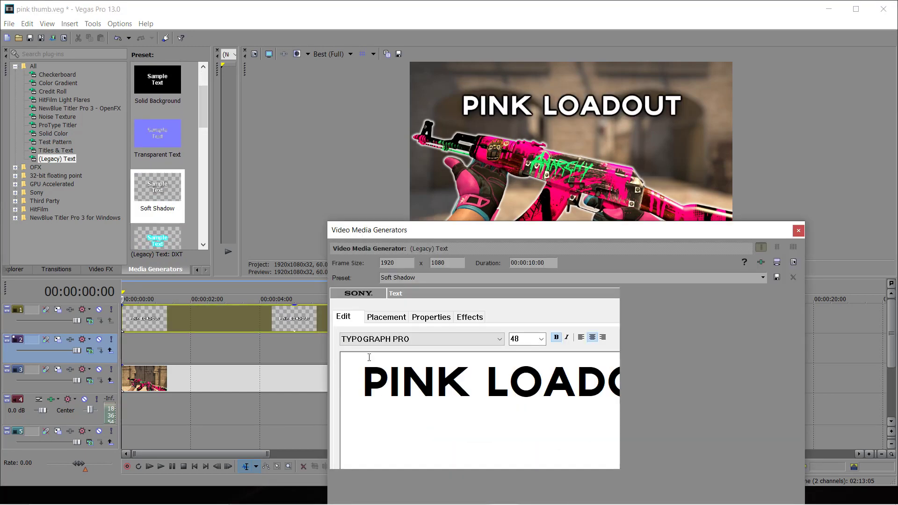
{"action": "type", "text": "BEST"}
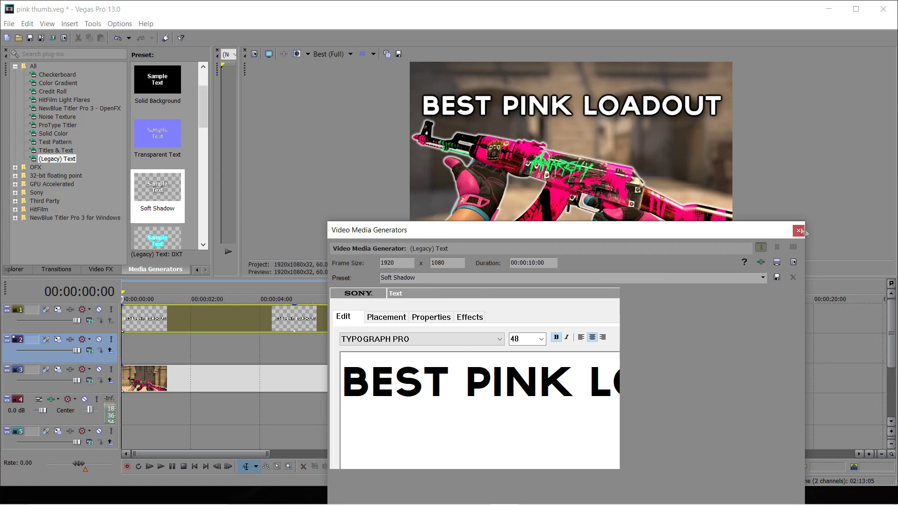
{"action": "left_click", "coordinate": [798, 230]}
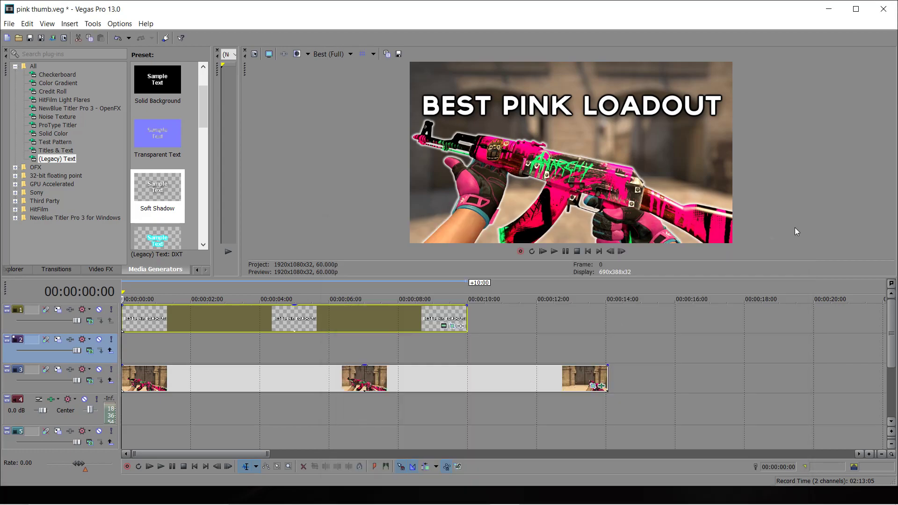
Tilt the BEST PINK LOADOUT title by setting its crop frame to an angle of 2.5, centered at about X 956, Y 830.
{"action": "left_click", "coordinate": [444, 326]}
{"action": "left_click_drag", "start_coordinate": [472, 328], "coordinate": [472, 314]}
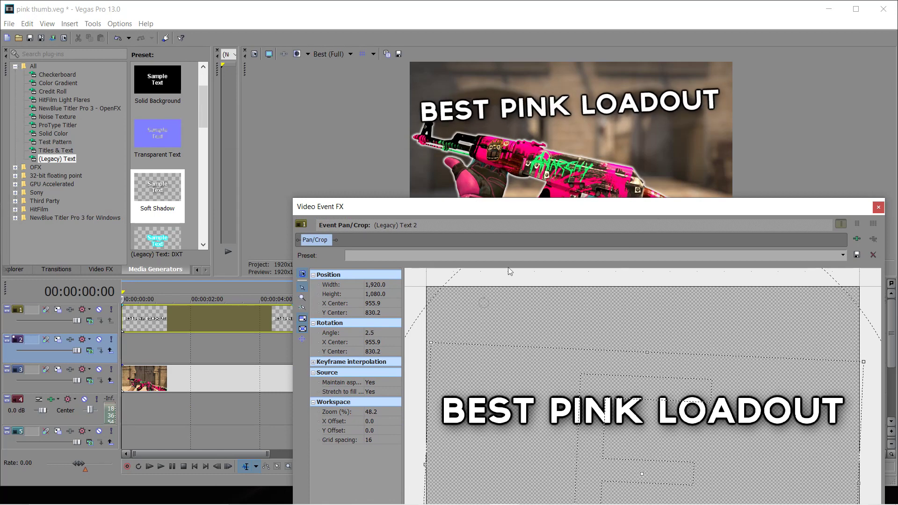
{"action": "left_click_drag", "start_coordinate": [534, 209], "coordinate": [382, 180]}
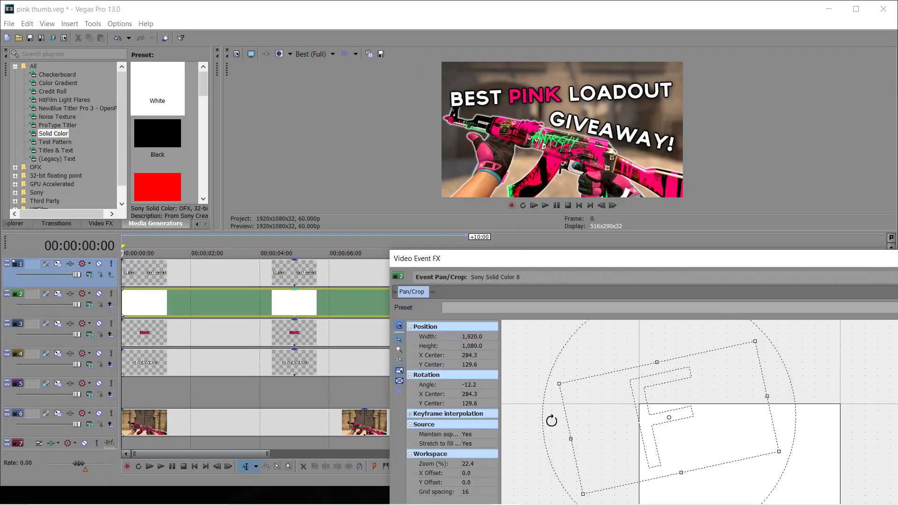
Reposition the white arrow by centering its crop frame at about X 374, Y 228, and set the preview quality to Preview (Quarter).
{"action": "left_click_drag", "start_coordinate": [686, 423], "coordinate": [696, 436]}
{"action": "left_click", "coordinate": [327, 54]}
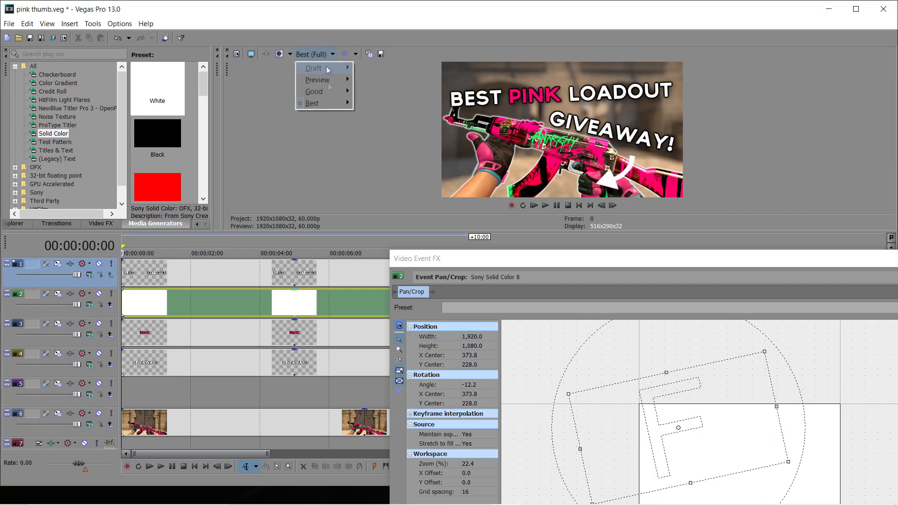
{"action": "mouse_move", "coordinate": [331, 81]}
{"action": "left_click", "coordinate": [374, 115]}
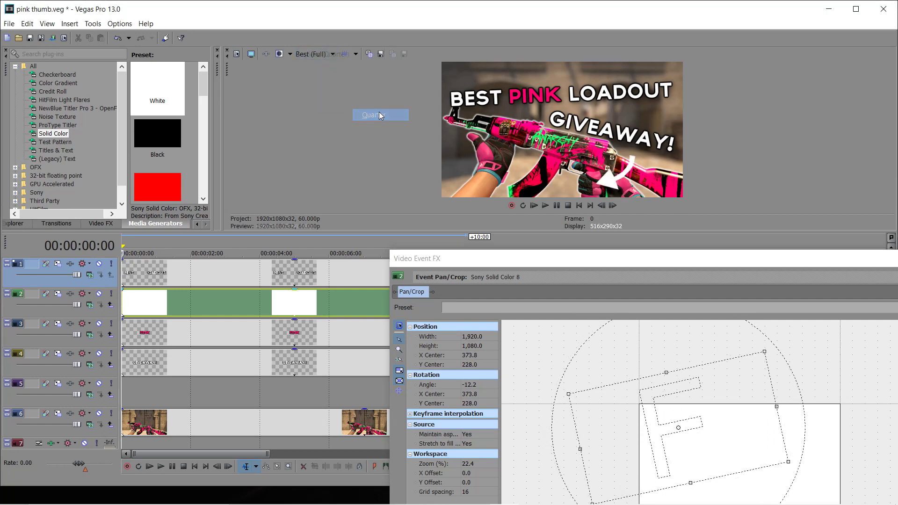
{"action": "left_click_drag", "start_coordinate": [695, 409], "coordinate": [672, 414]}
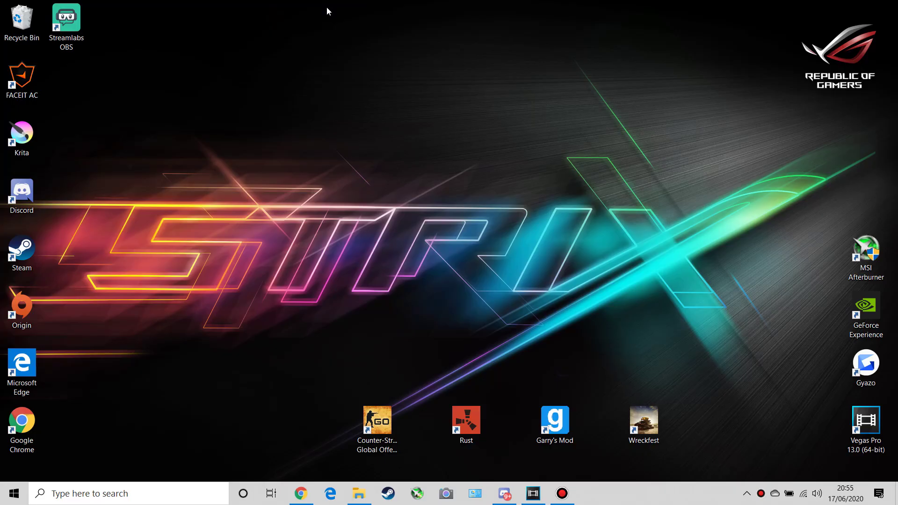